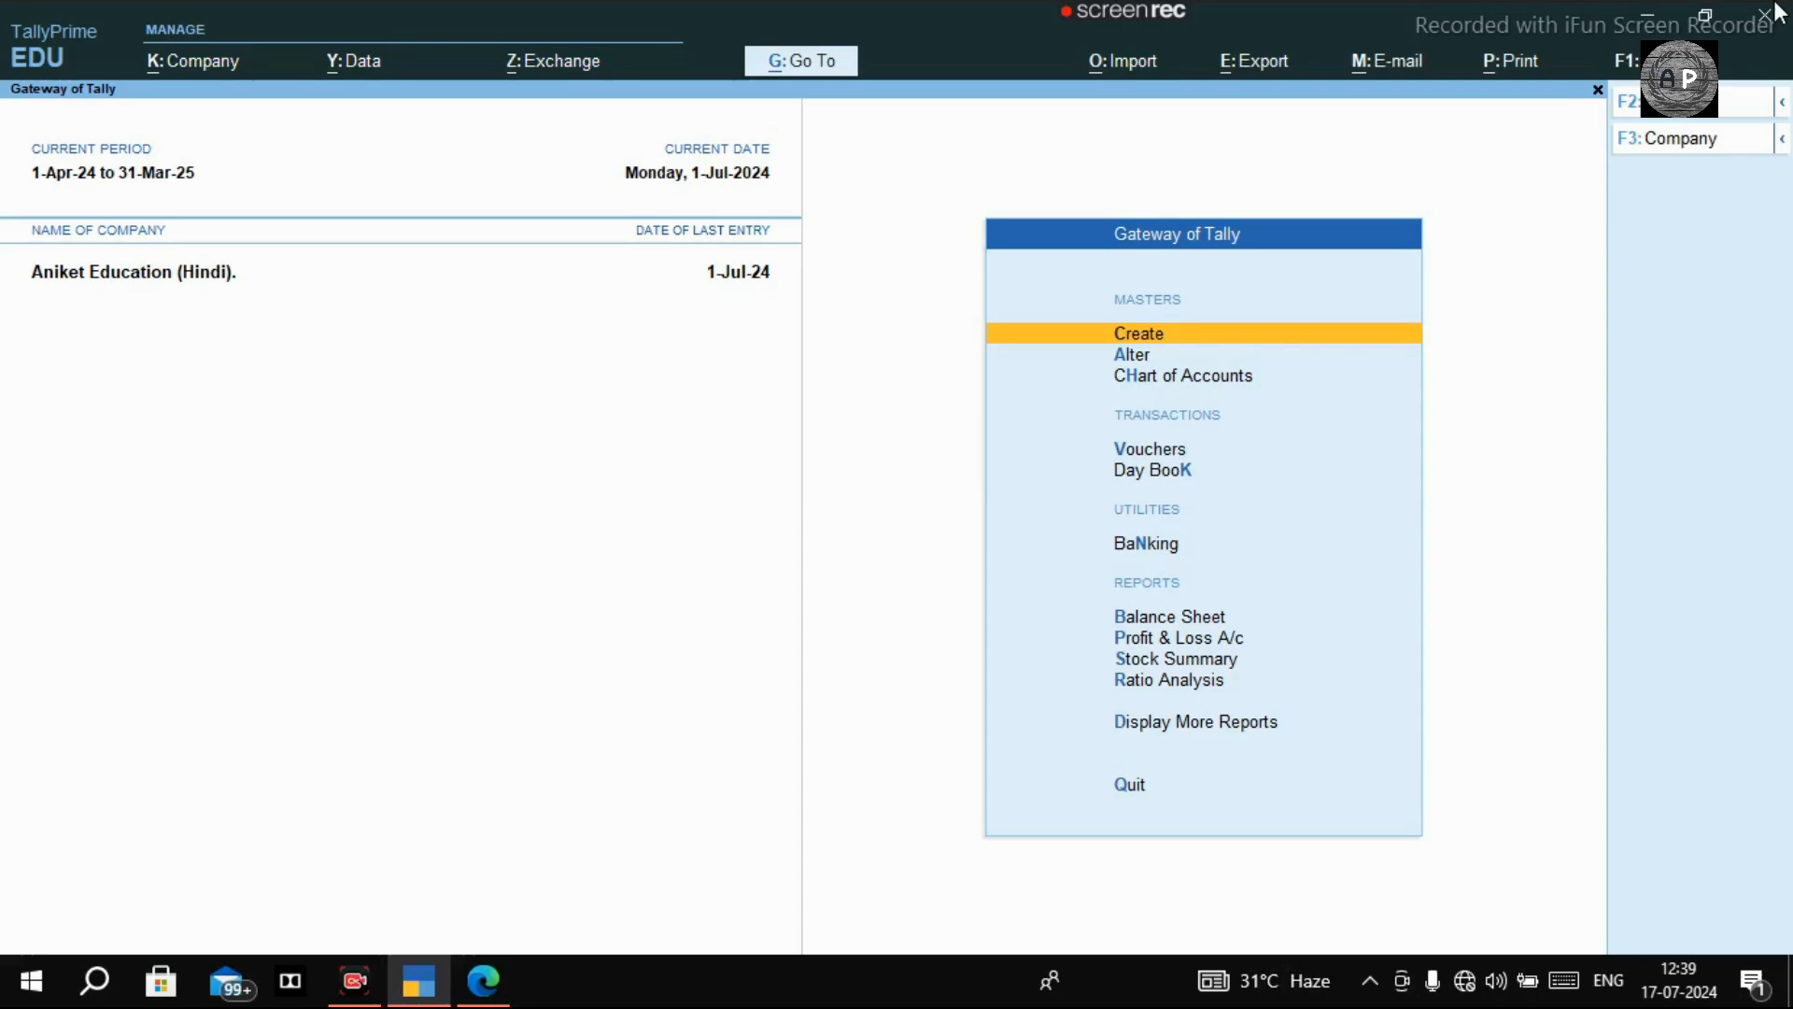
Step: In the sales voucher configuration, check that Provide No. of Packages is set to Yes, and return to the Gateway of Tally
{"action": "key", "text": "v"}
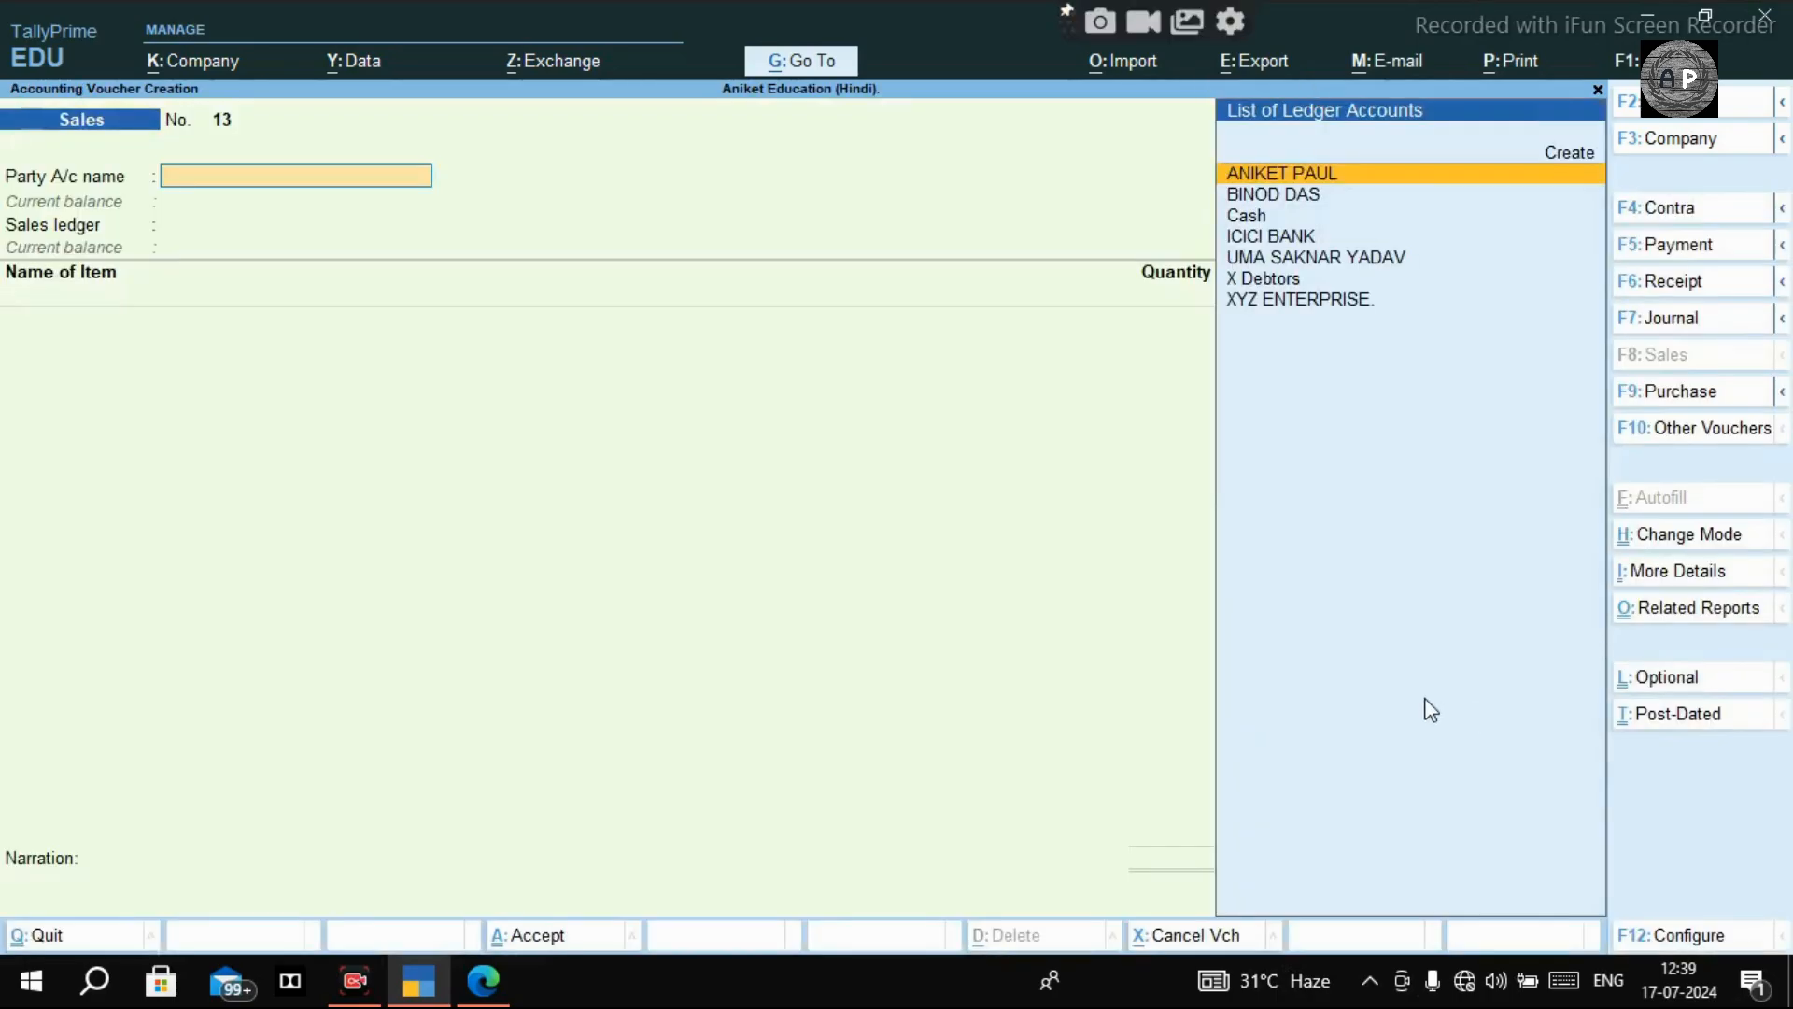
{"action": "left_click", "coordinate": [1679, 943]}
{"action": "key", "text": "Down"}
{"action": "key", "text": "Down"}
{"action": "key", "text": "Down"}
{"action": "key", "text": "Down"}
{"action": "key", "text": "Down"}
{"action": "key", "text": "Down"}
{"action": "key", "text": "Down"}
{"action": "key", "text": "Down"}
{"action": "key", "text": "Down"}
{"action": "key", "text": "Down"}
{"action": "key", "text": "Down"}
{"action": "key", "text": "Down"}
{"action": "key", "text": "Down"}
{"action": "key", "text": "Down"}
{"action": "key", "text": "Down"}
{"action": "key", "text": "Down"}
{"action": "key", "text": "Down"}
{"action": "key", "text": "Down"}
{"action": "key", "text": "Down"}
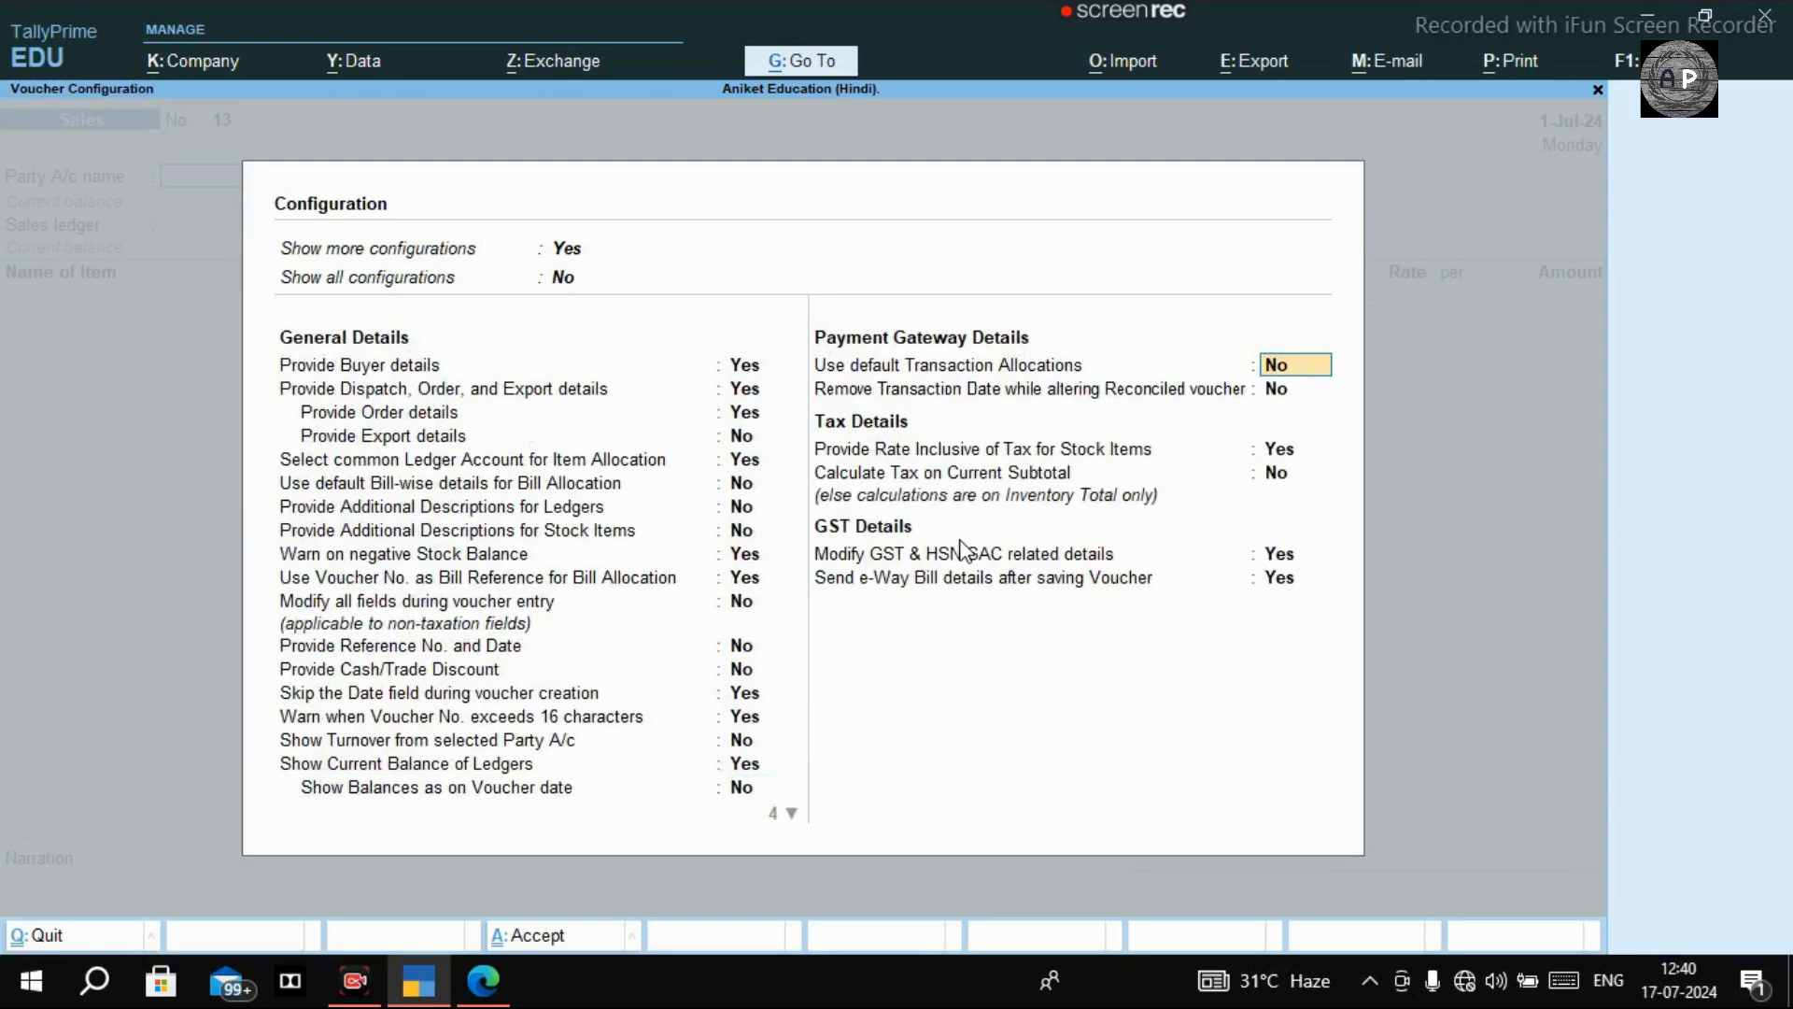
{"action": "key", "text": "Up"}
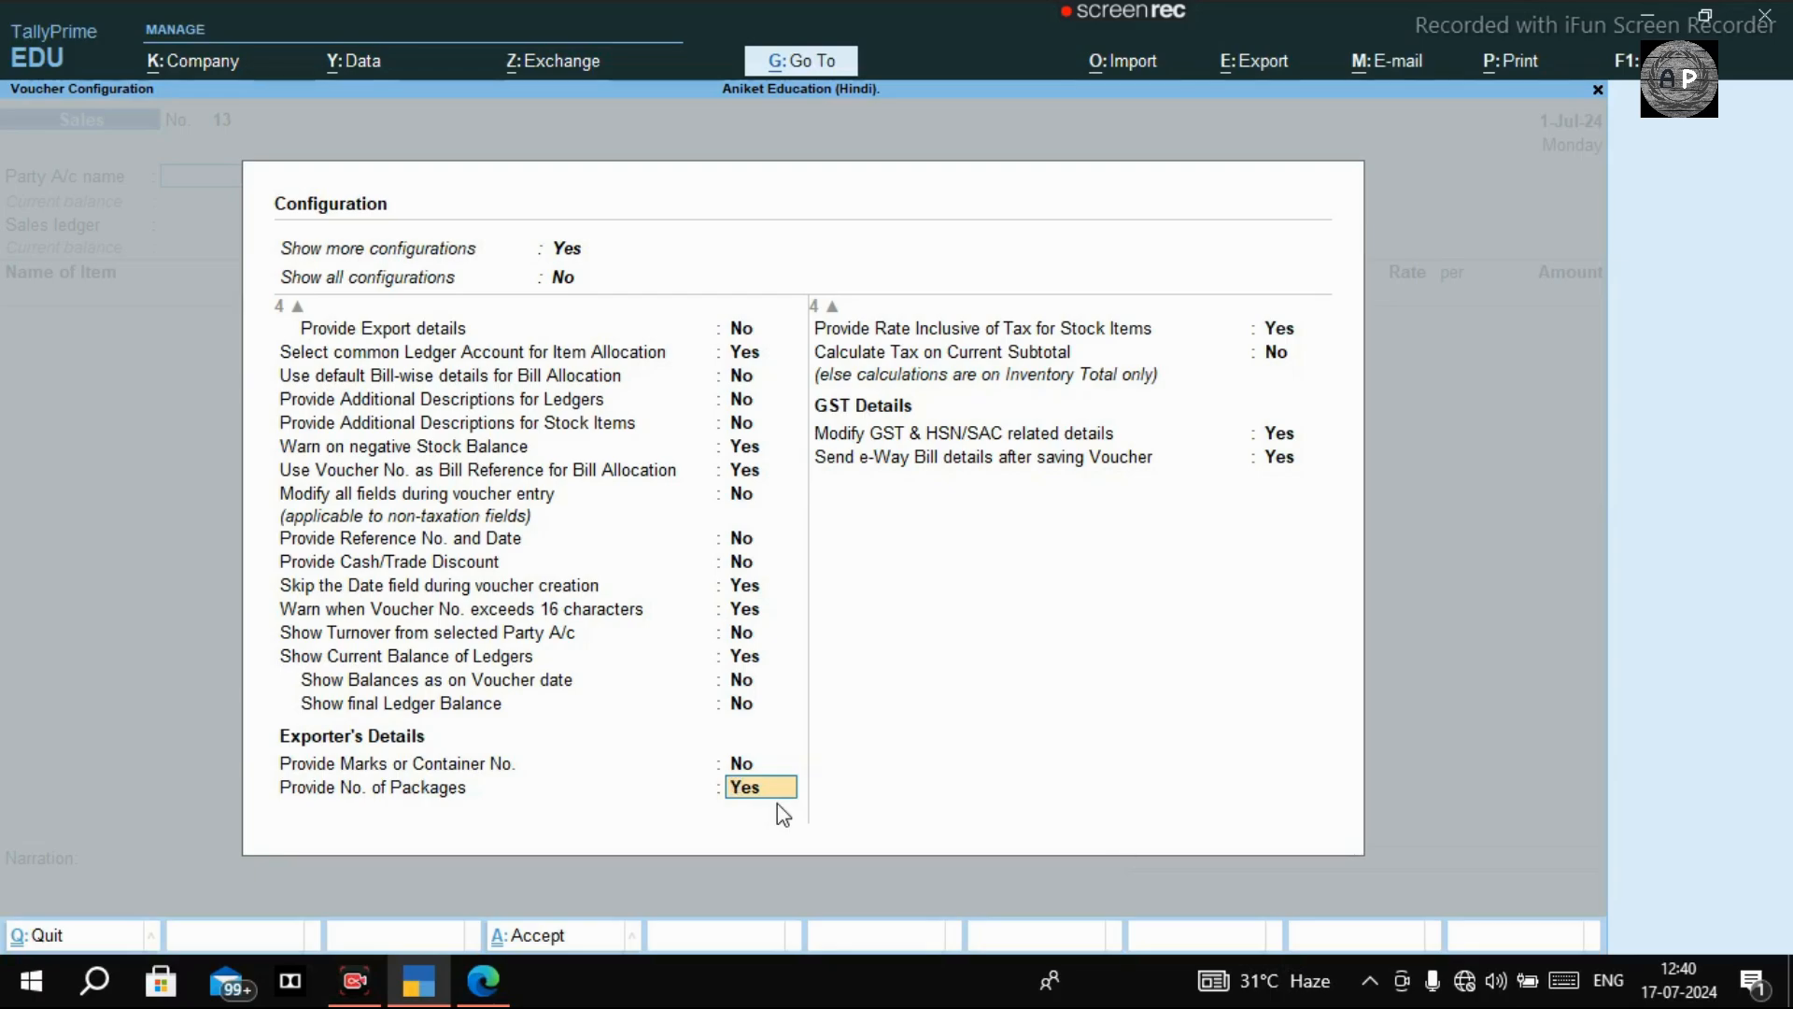
{"action": "key", "text": "Return"}
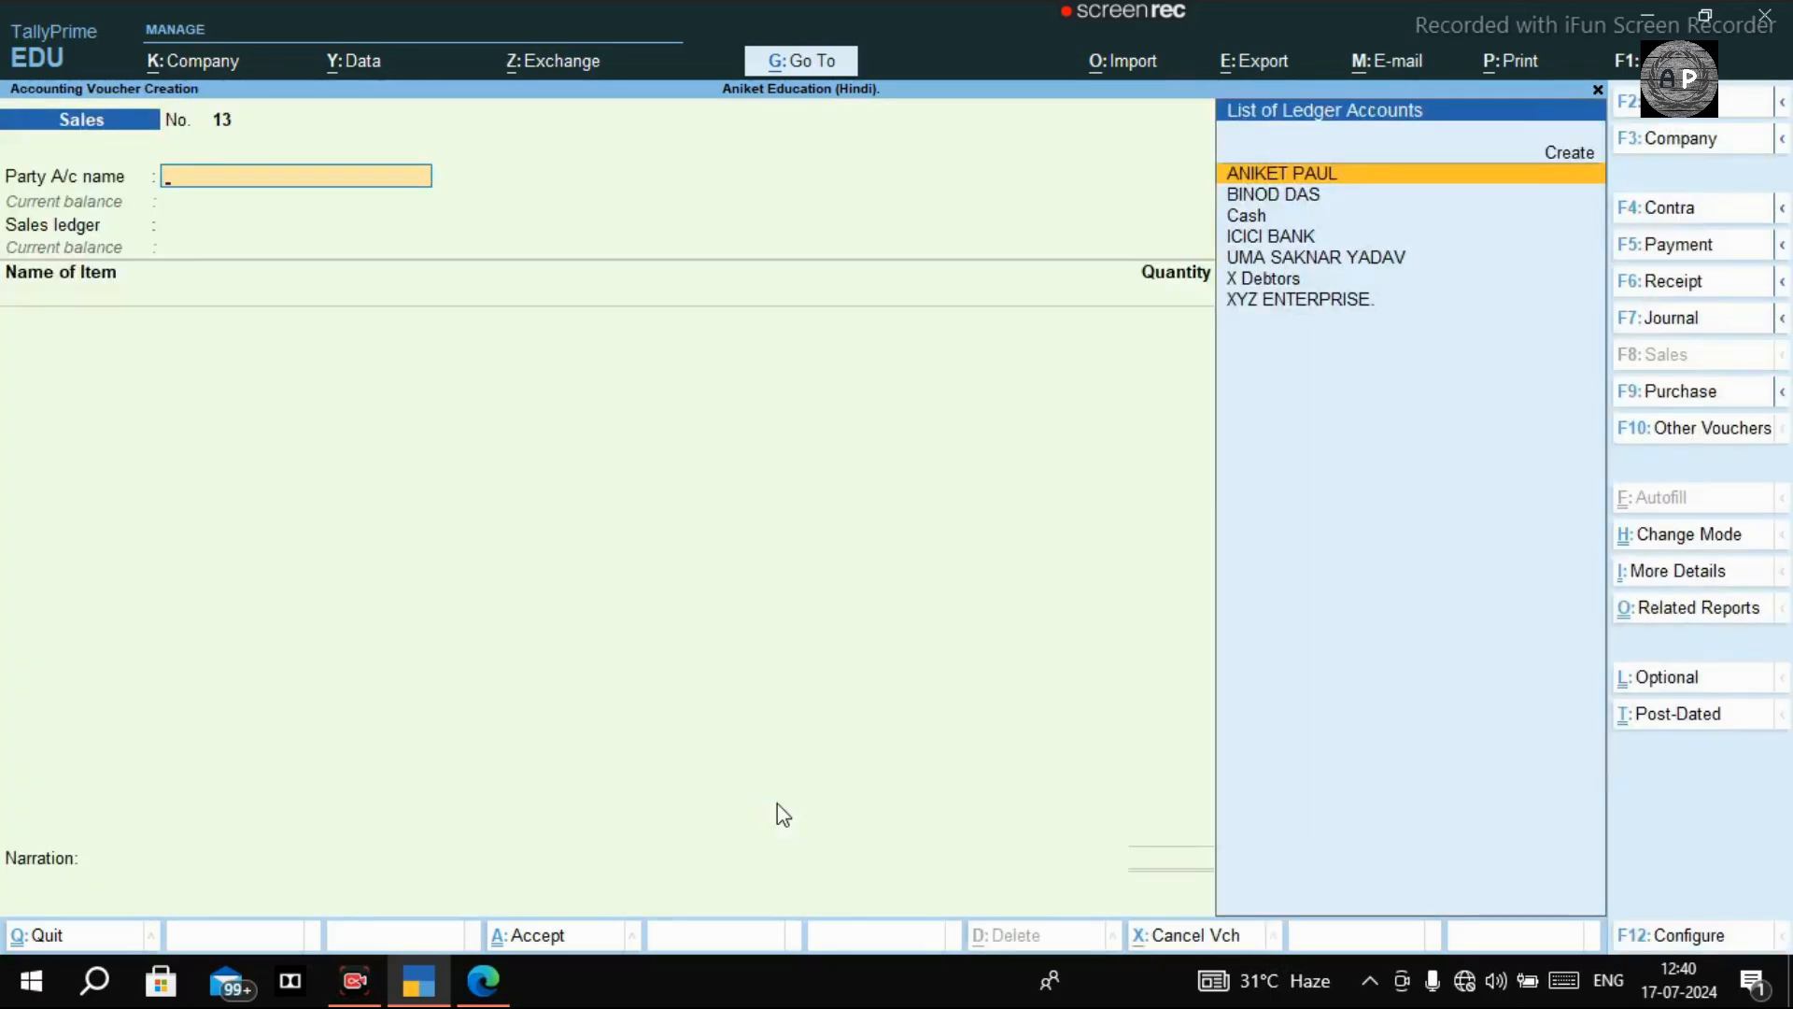
{"action": "key", "text": "Escape"}
{"action": "key", "text": "Escape"}
{"action": "key", "text": "Escape"}
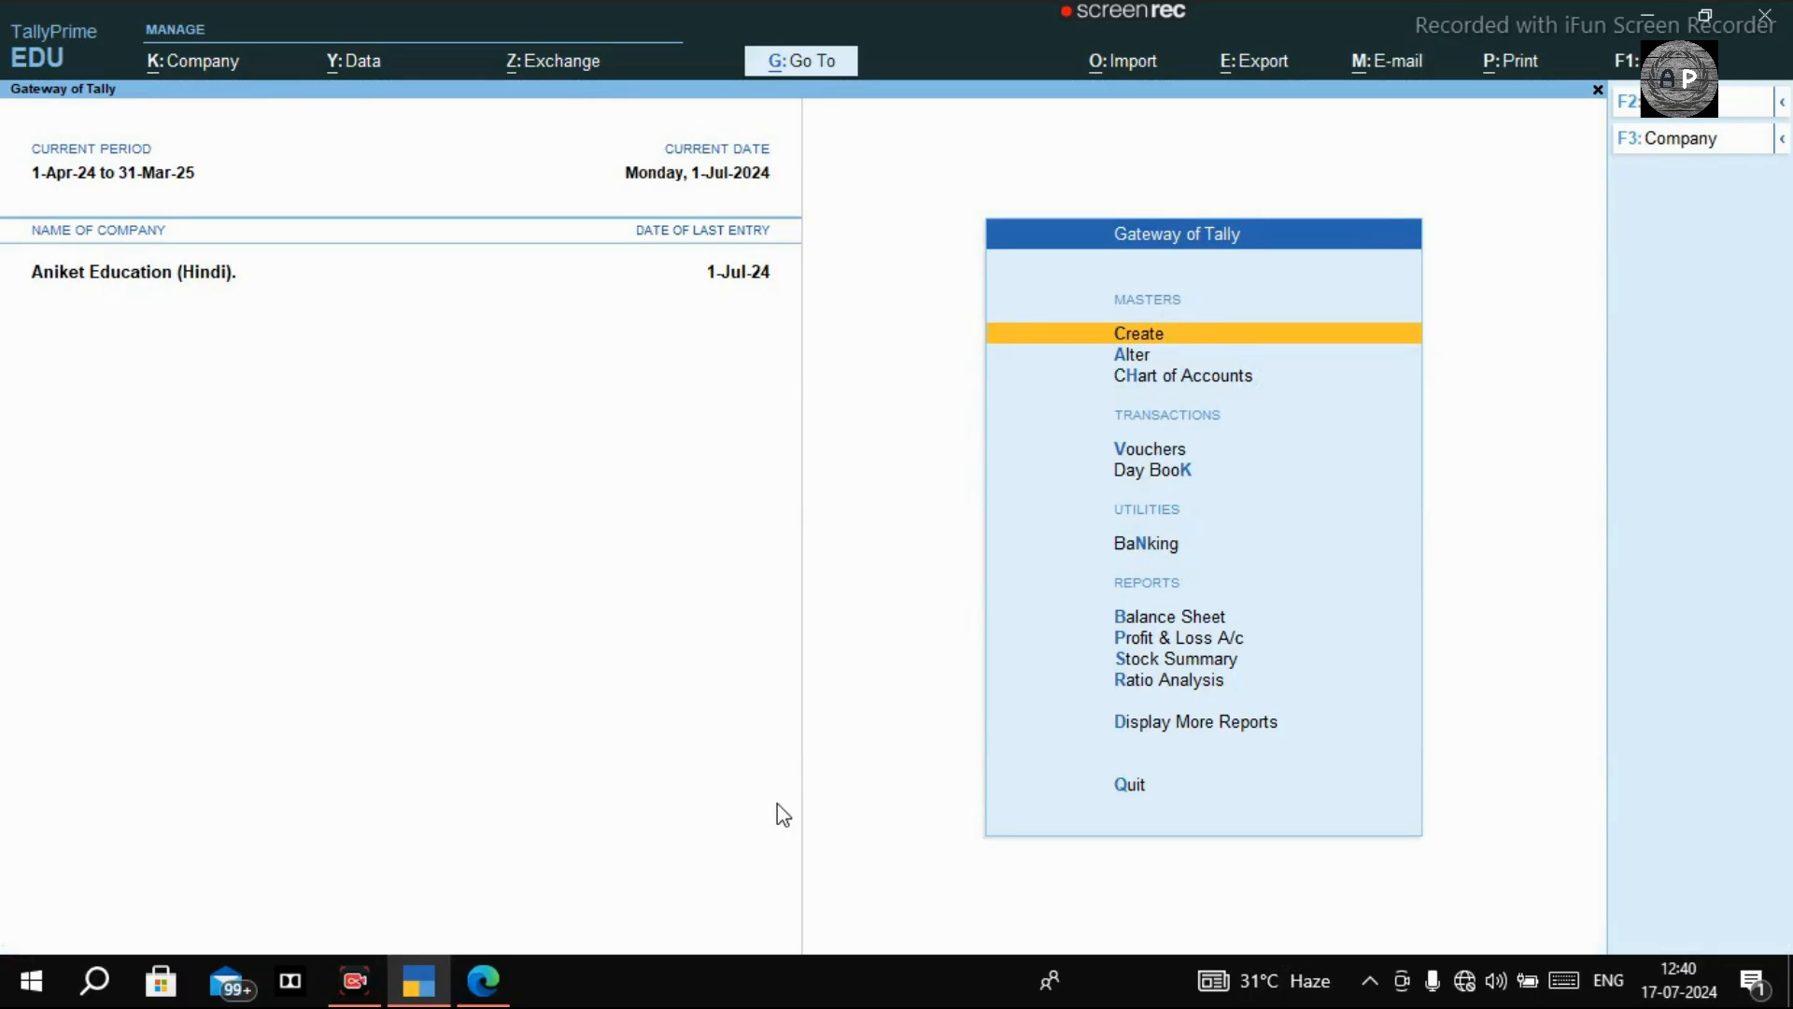
Step: Open sales voucher No. 11 from the Day Book and go through its dispatch details
{"action": "key", "text": "d"}
{"action": "key", "text": "d"}
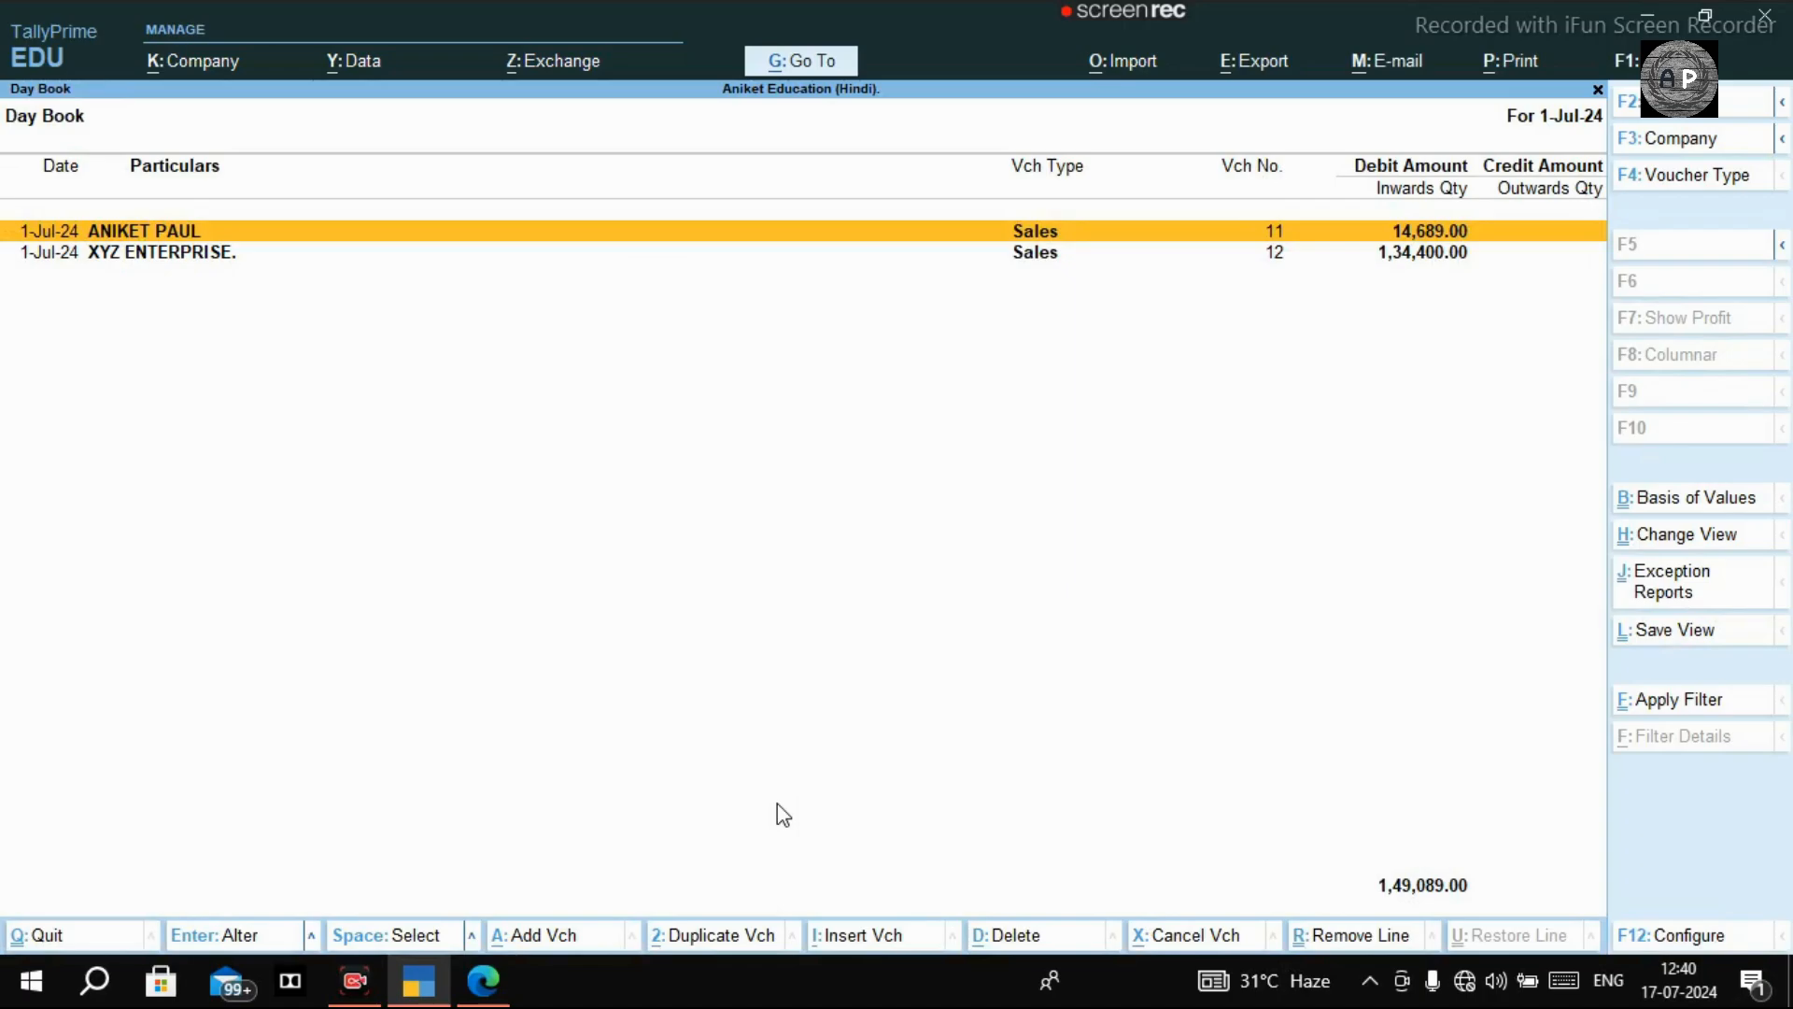
{"action": "key", "text": "Return"}
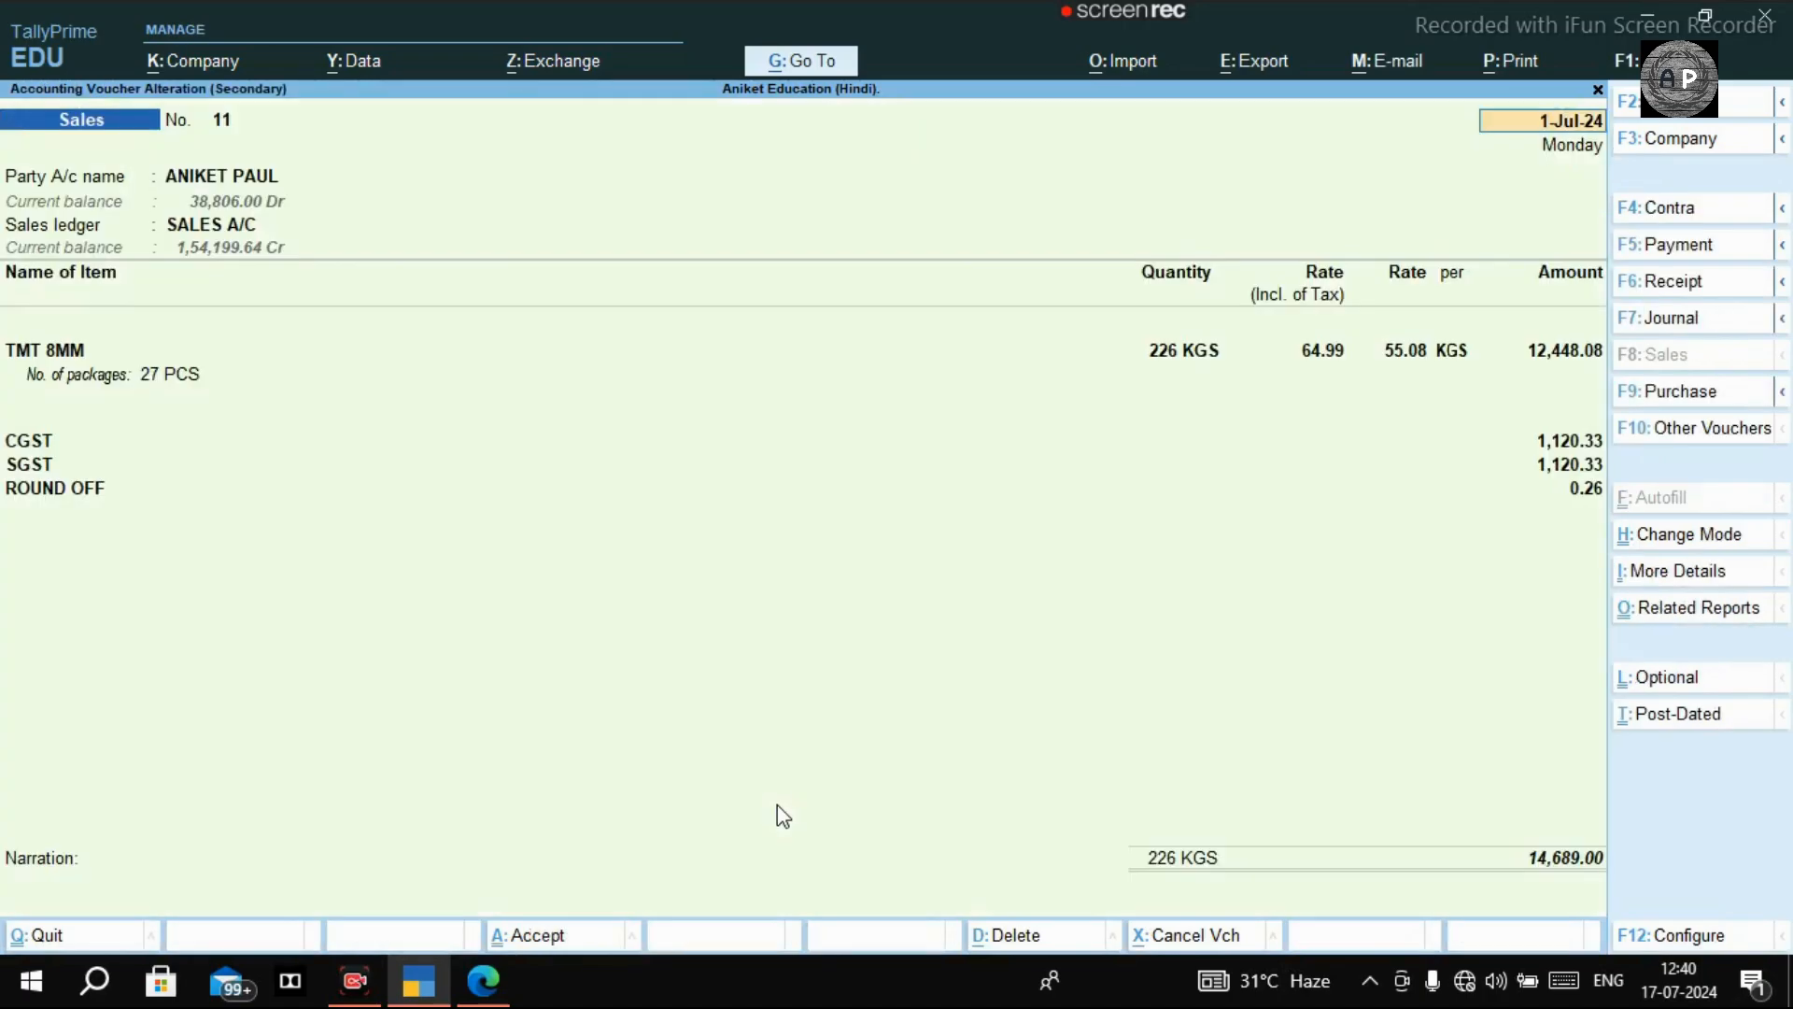
{"action": "key", "text": "Return"}
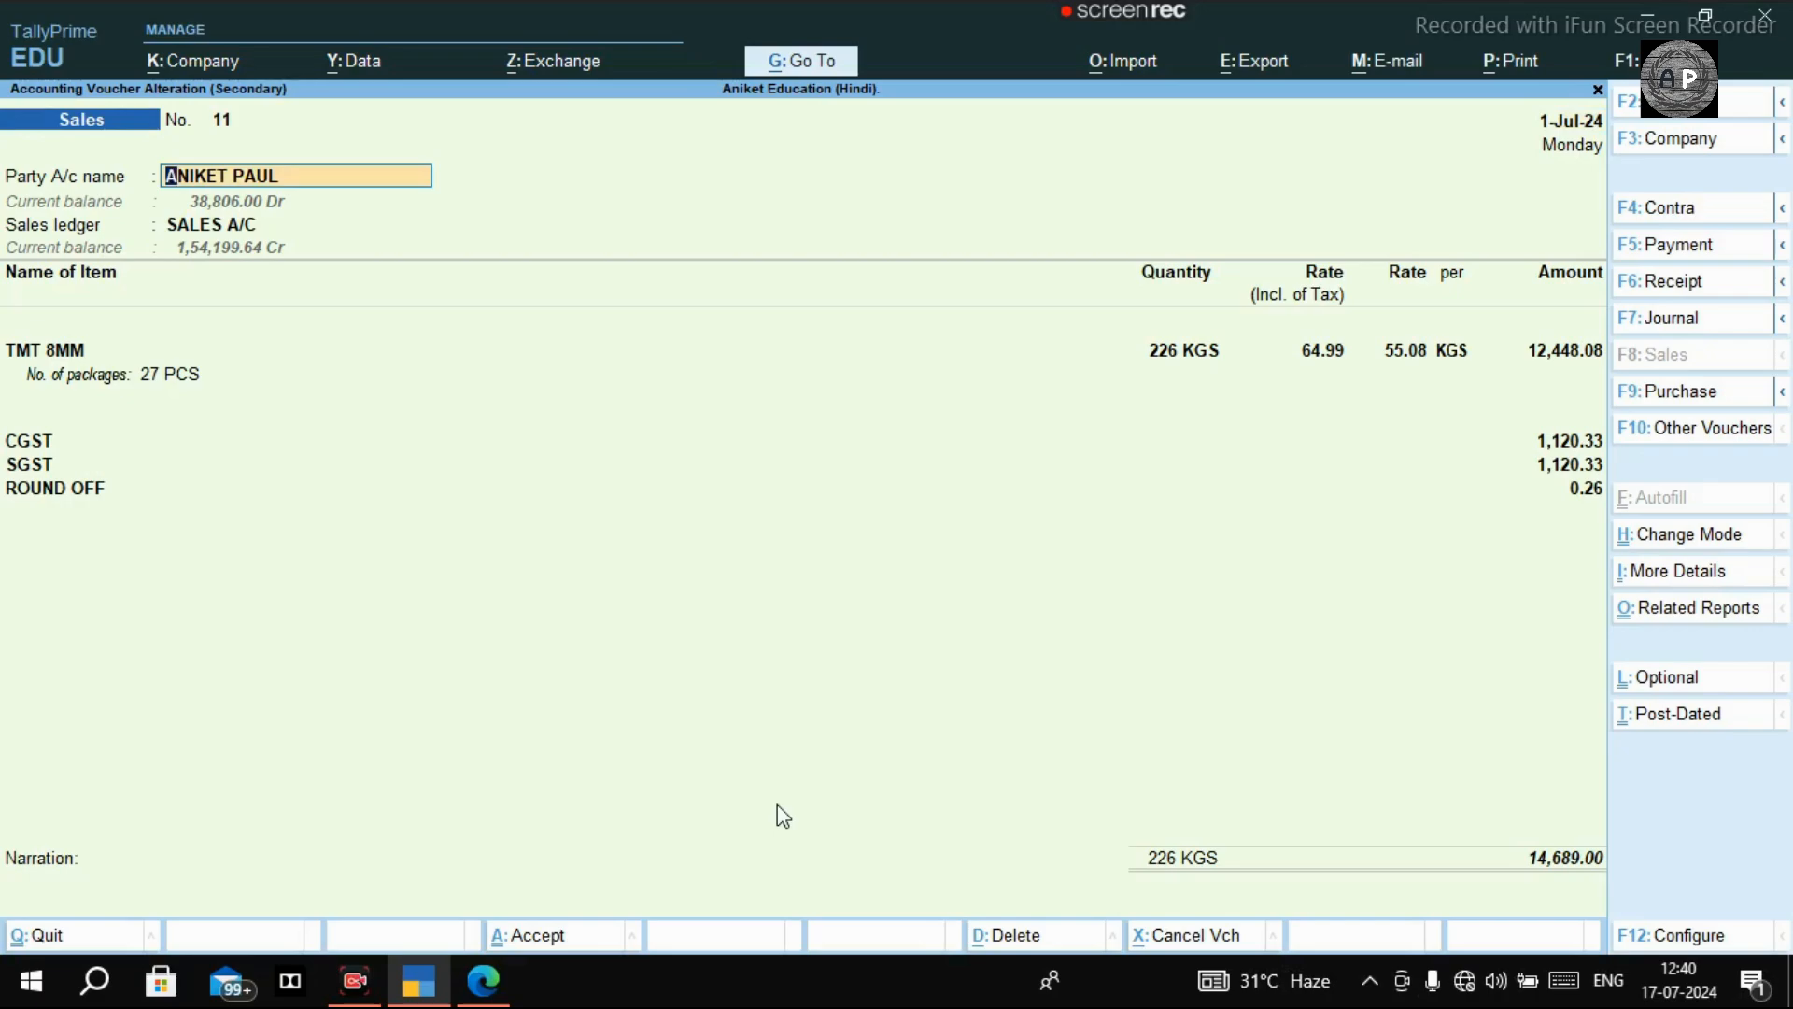
{"action": "key", "text": "Return"}
{"action": "key", "text": "Return"}
{"action": "key", "text": "Return"}
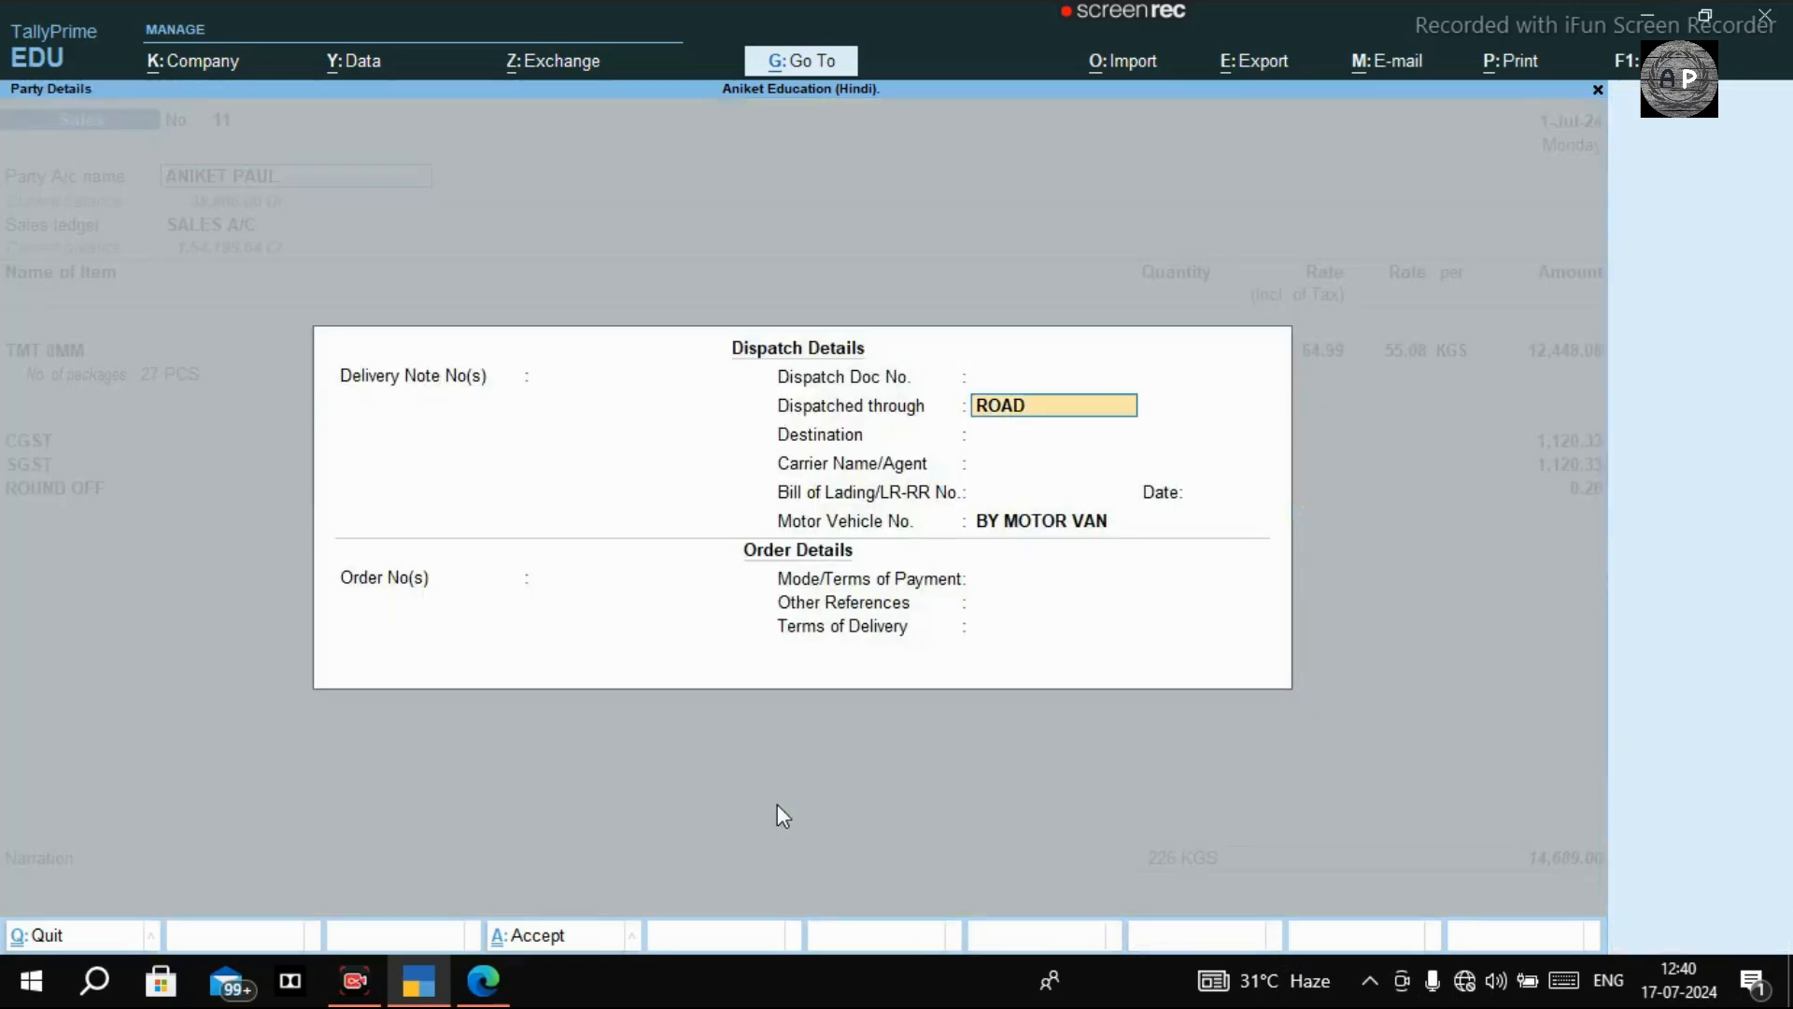
{"action": "key", "text": "Return"}
{"action": "key", "text": "Return"}
{"action": "key", "text": "ctrl+a"}
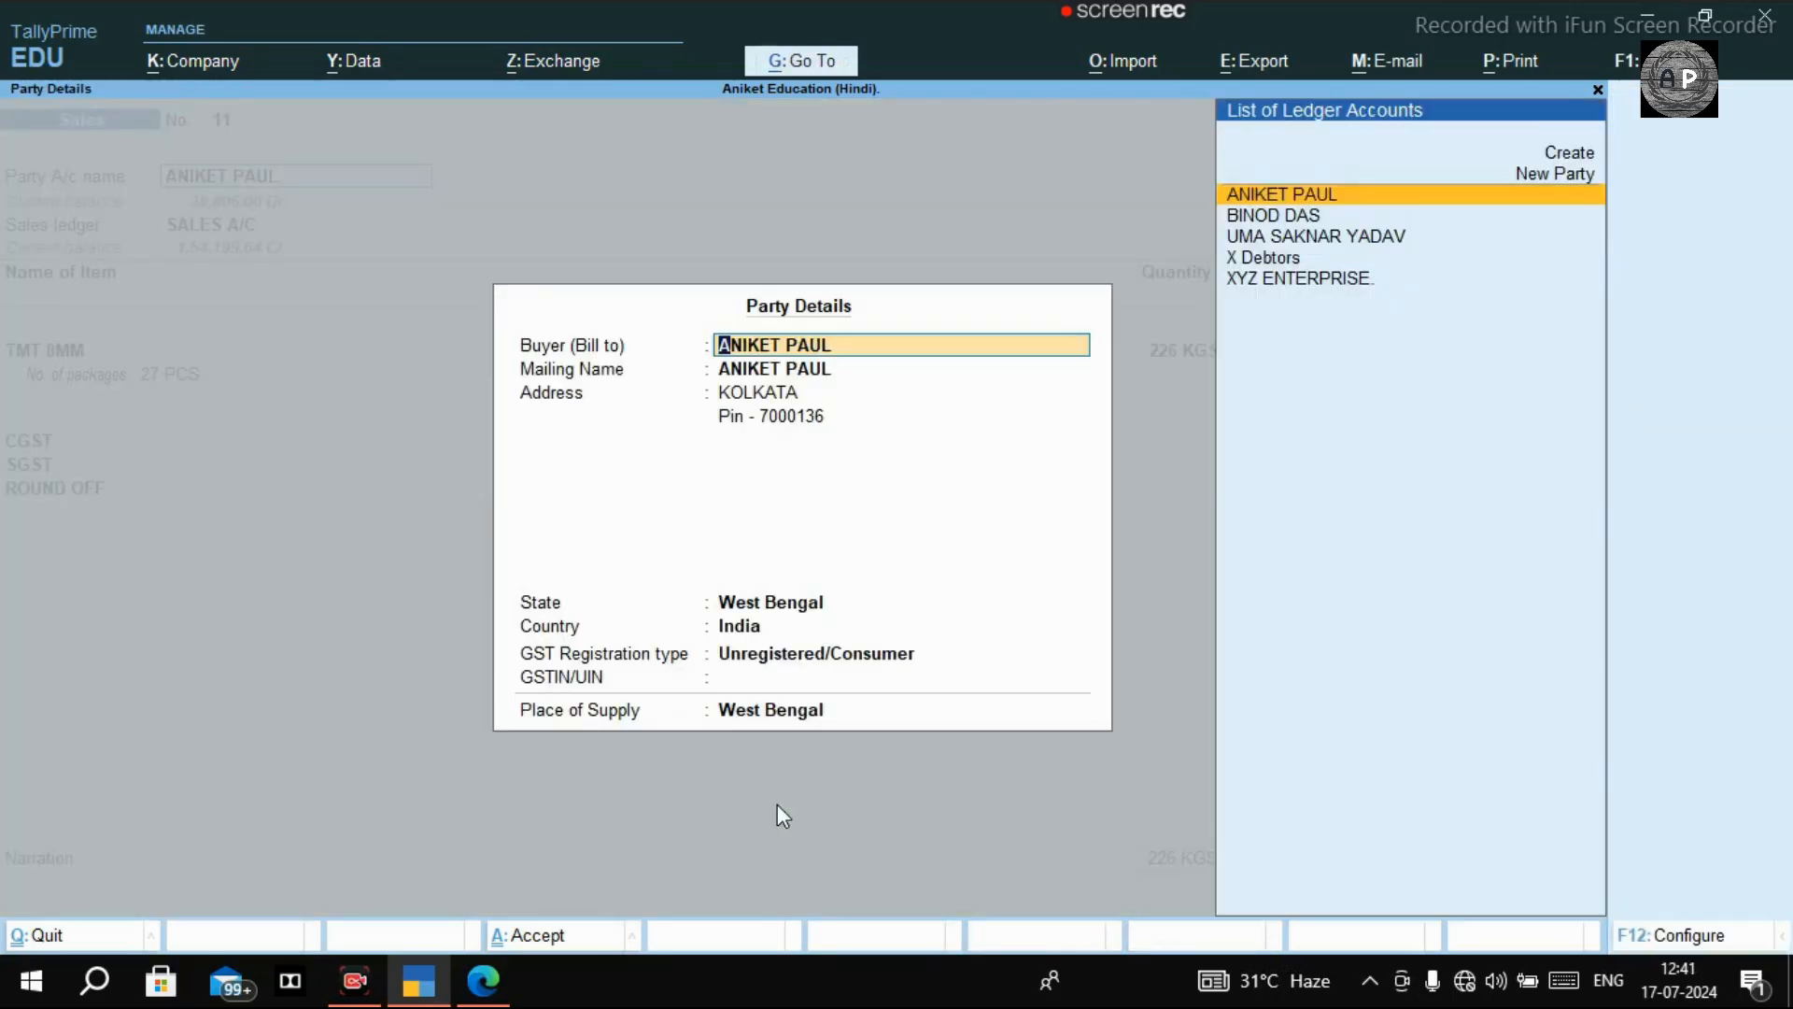
Step: Reopen the dispatch details of voucher No. 11 and review them through Motor Vehicle No. and the order details
{"action": "key", "text": "Escape"}
{"action": "key", "text": "Return"}
{"action": "key", "text": "Return"}
{"action": "key", "text": "Return"}
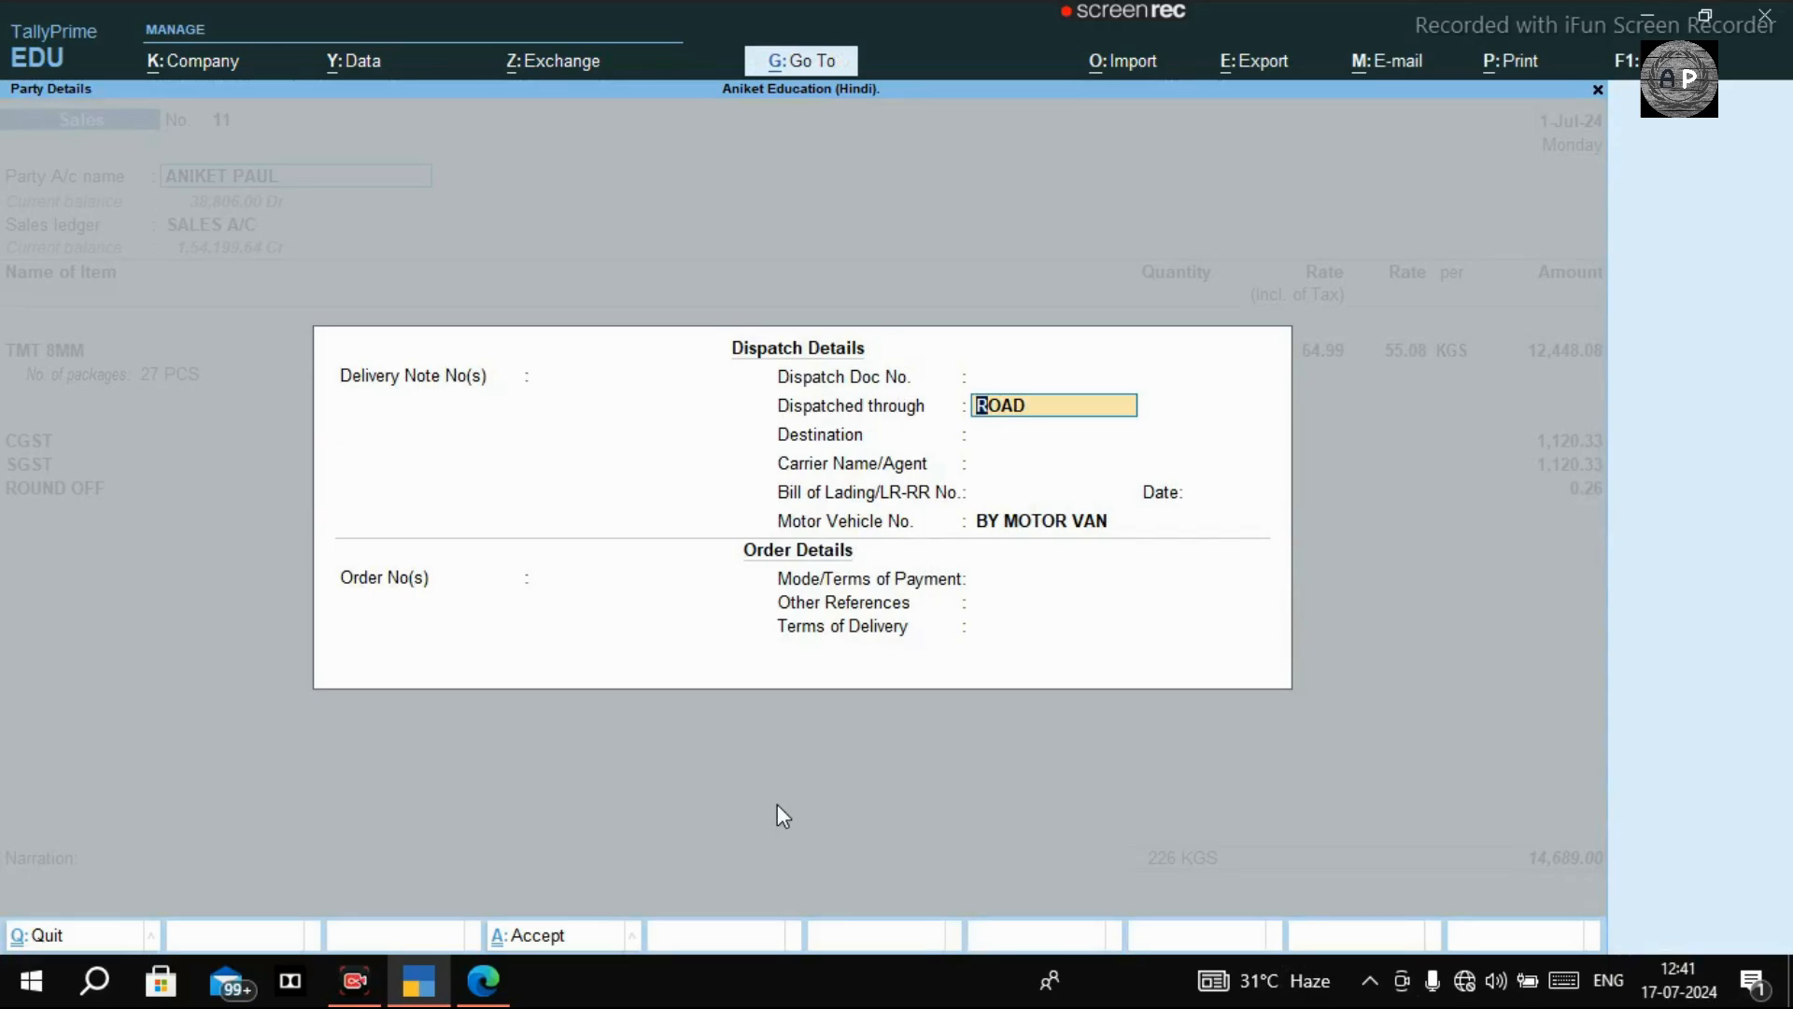
{"action": "key", "text": "Return"}
{"action": "key", "text": "Return"}
{"action": "key", "text": "Return"}
{"action": "key", "text": "Return"}
{"action": "key", "text": "Return"}
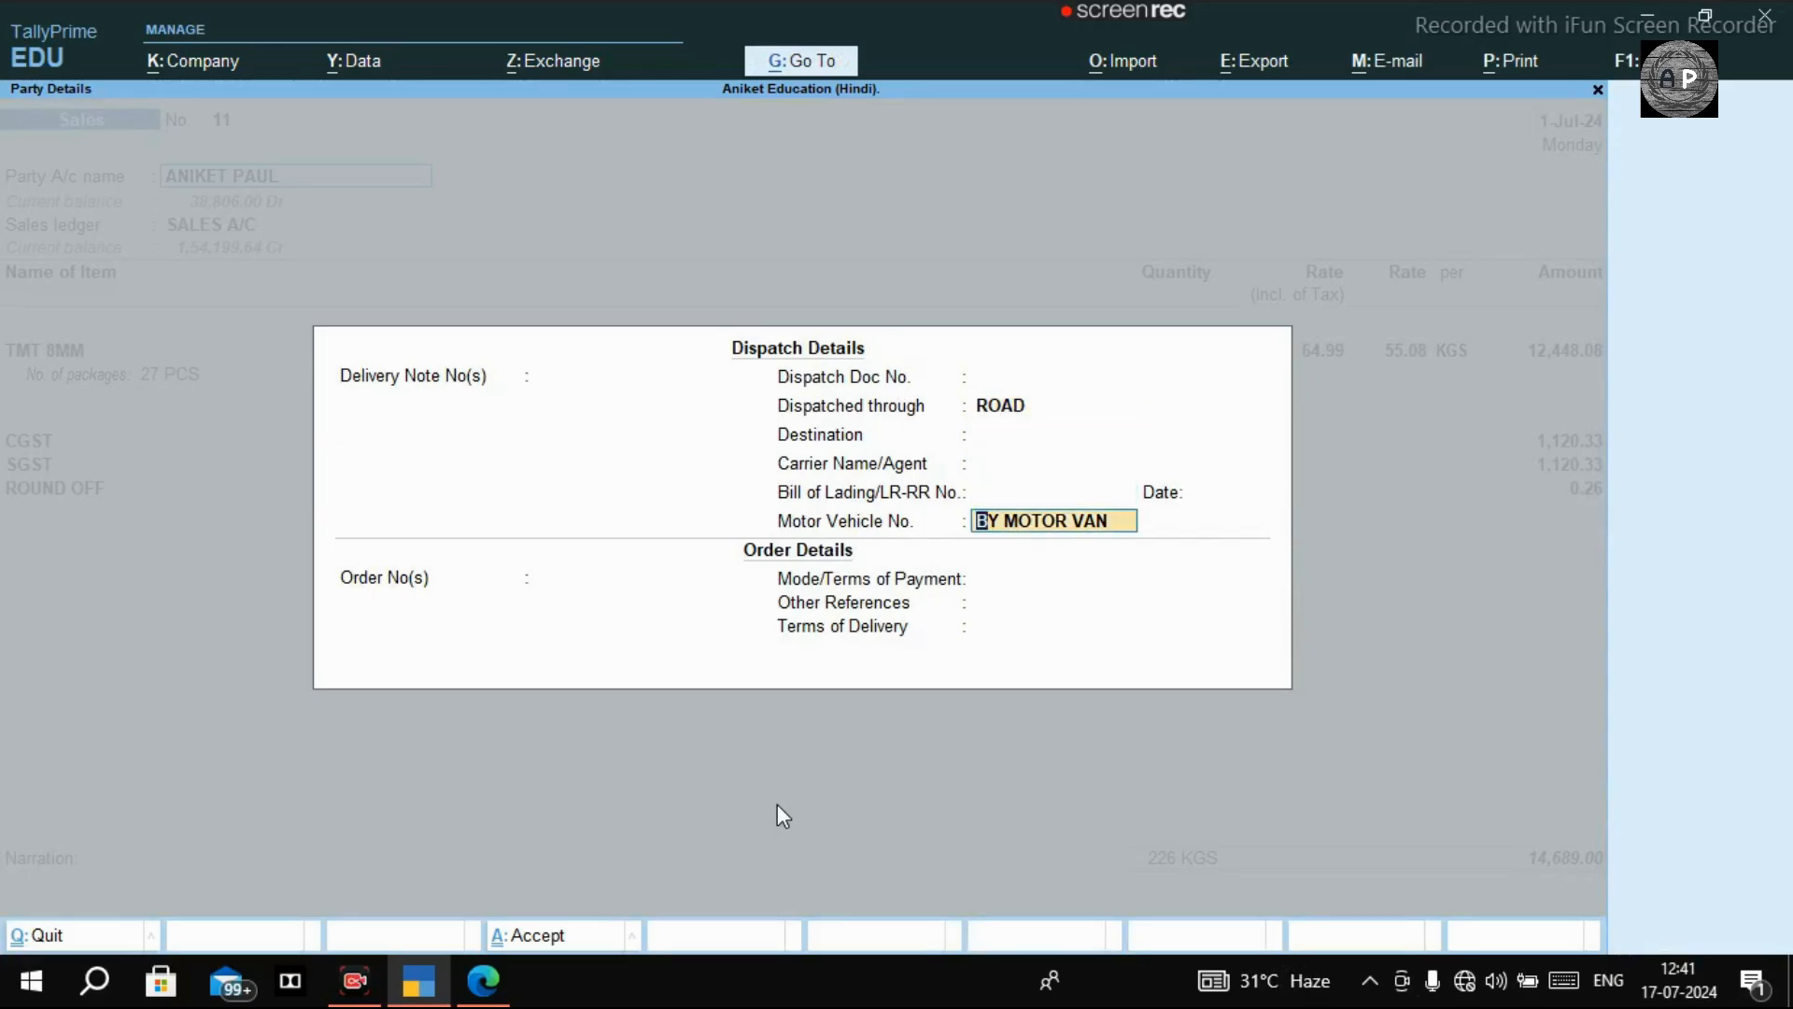
{"action": "key", "text": "Return"}
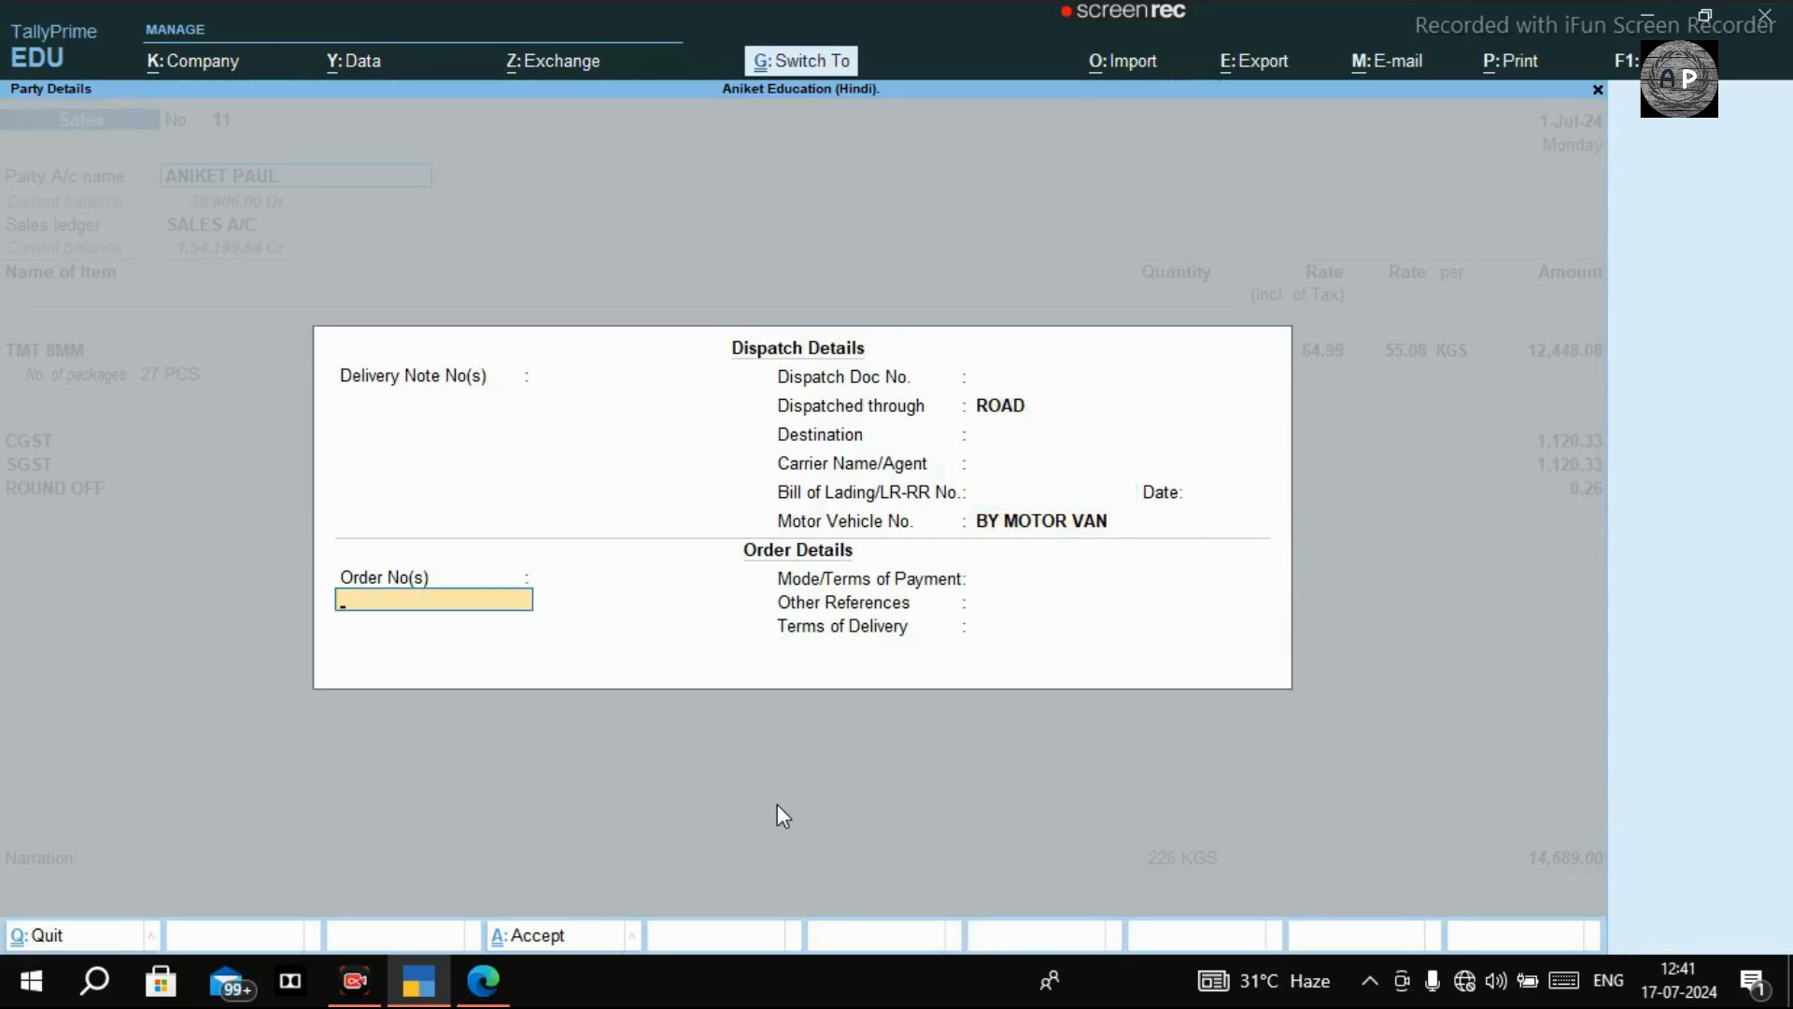
{"action": "key", "text": "Escape"}
{"action": "key", "text": "Return"}
{"action": "key", "text": "Return"}
{"action": "key", "text": "Escape"}
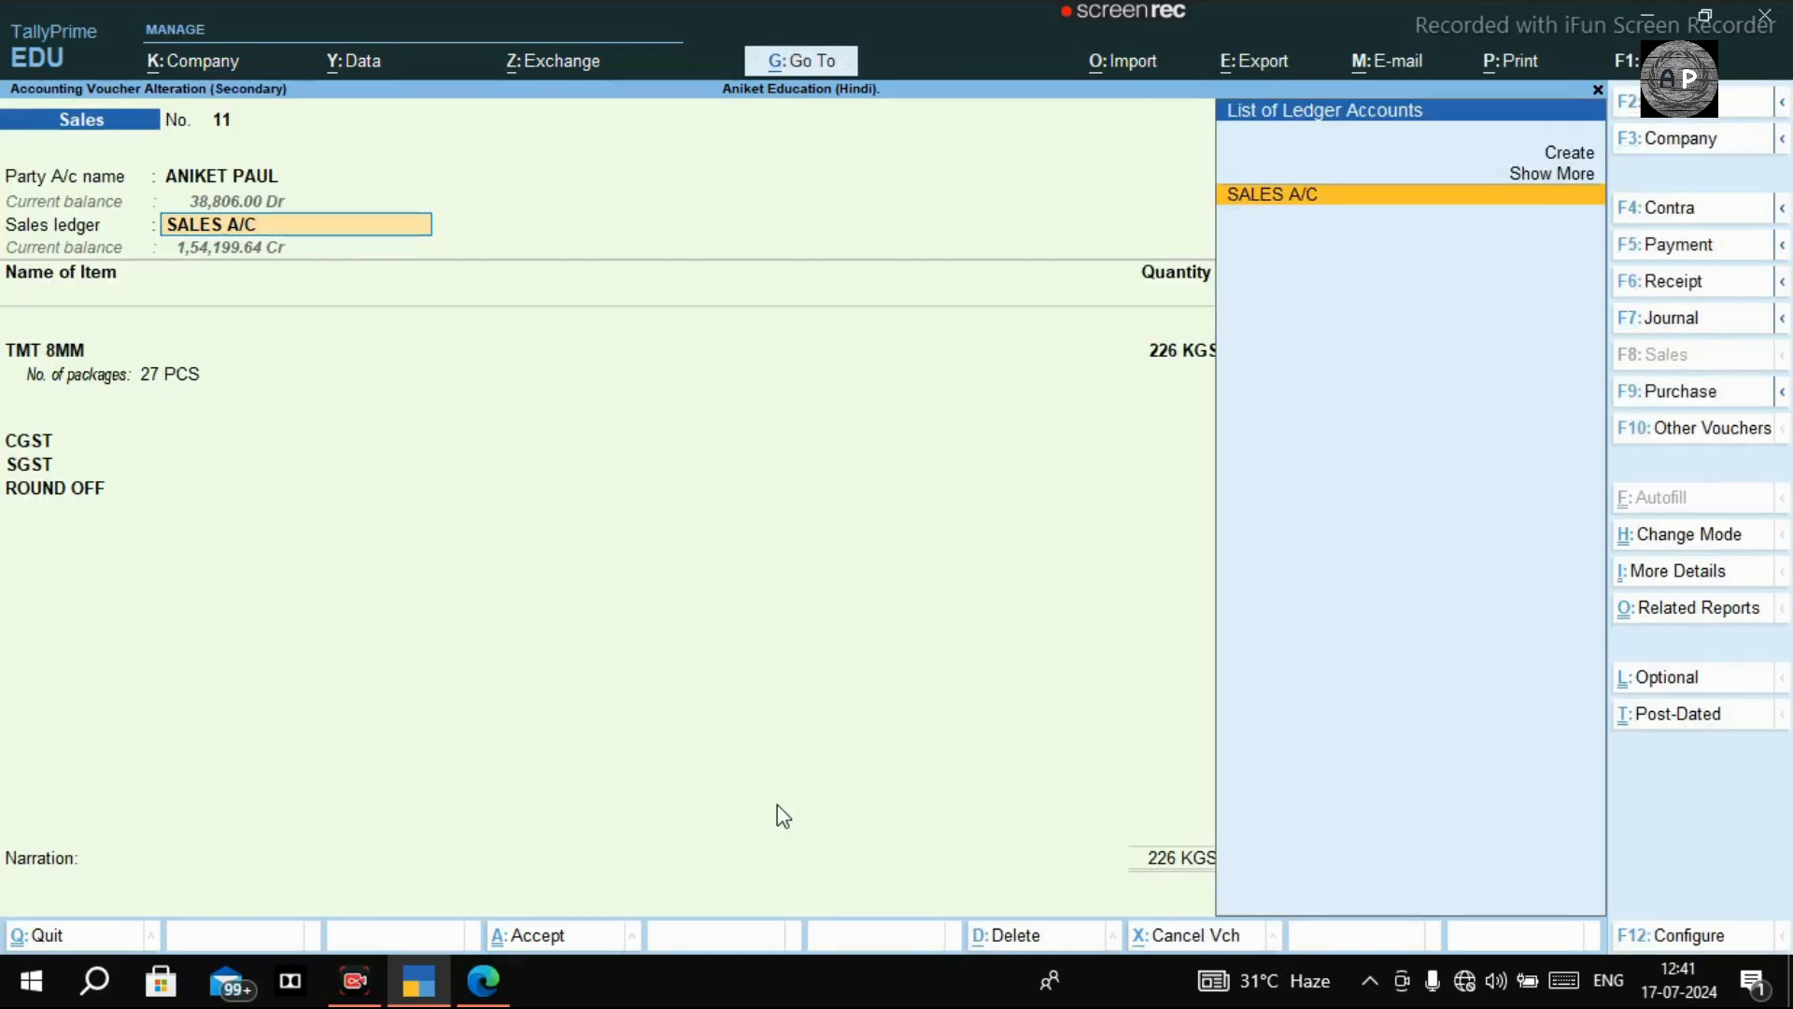
Step: Go through the TMT 8MM line's quantity, rates, amount, GST and HSN/SAC details, and No. of packages
{"action": "key", "text": "Return"}
{"action": "key", "text": "Return"}
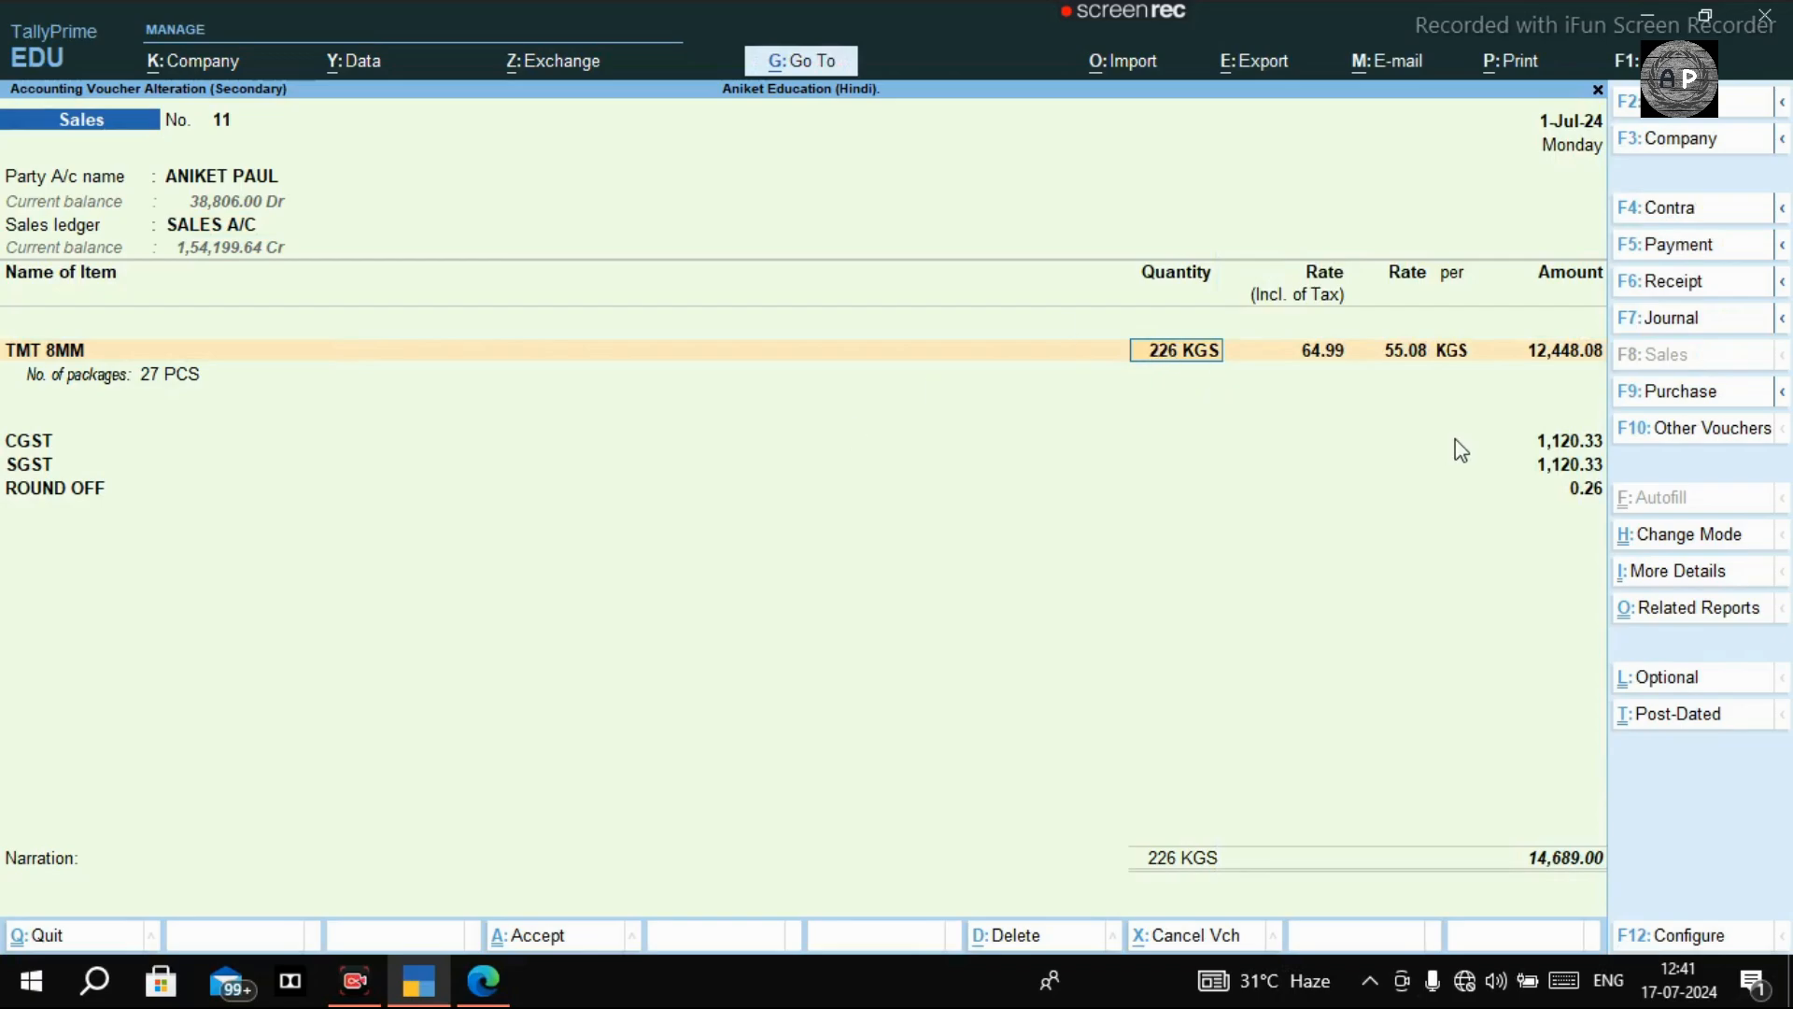
{"action": "key", "text": "Return"}
{"action": "key", "text": "Return"}
{"action": "key", "text": "Return"}
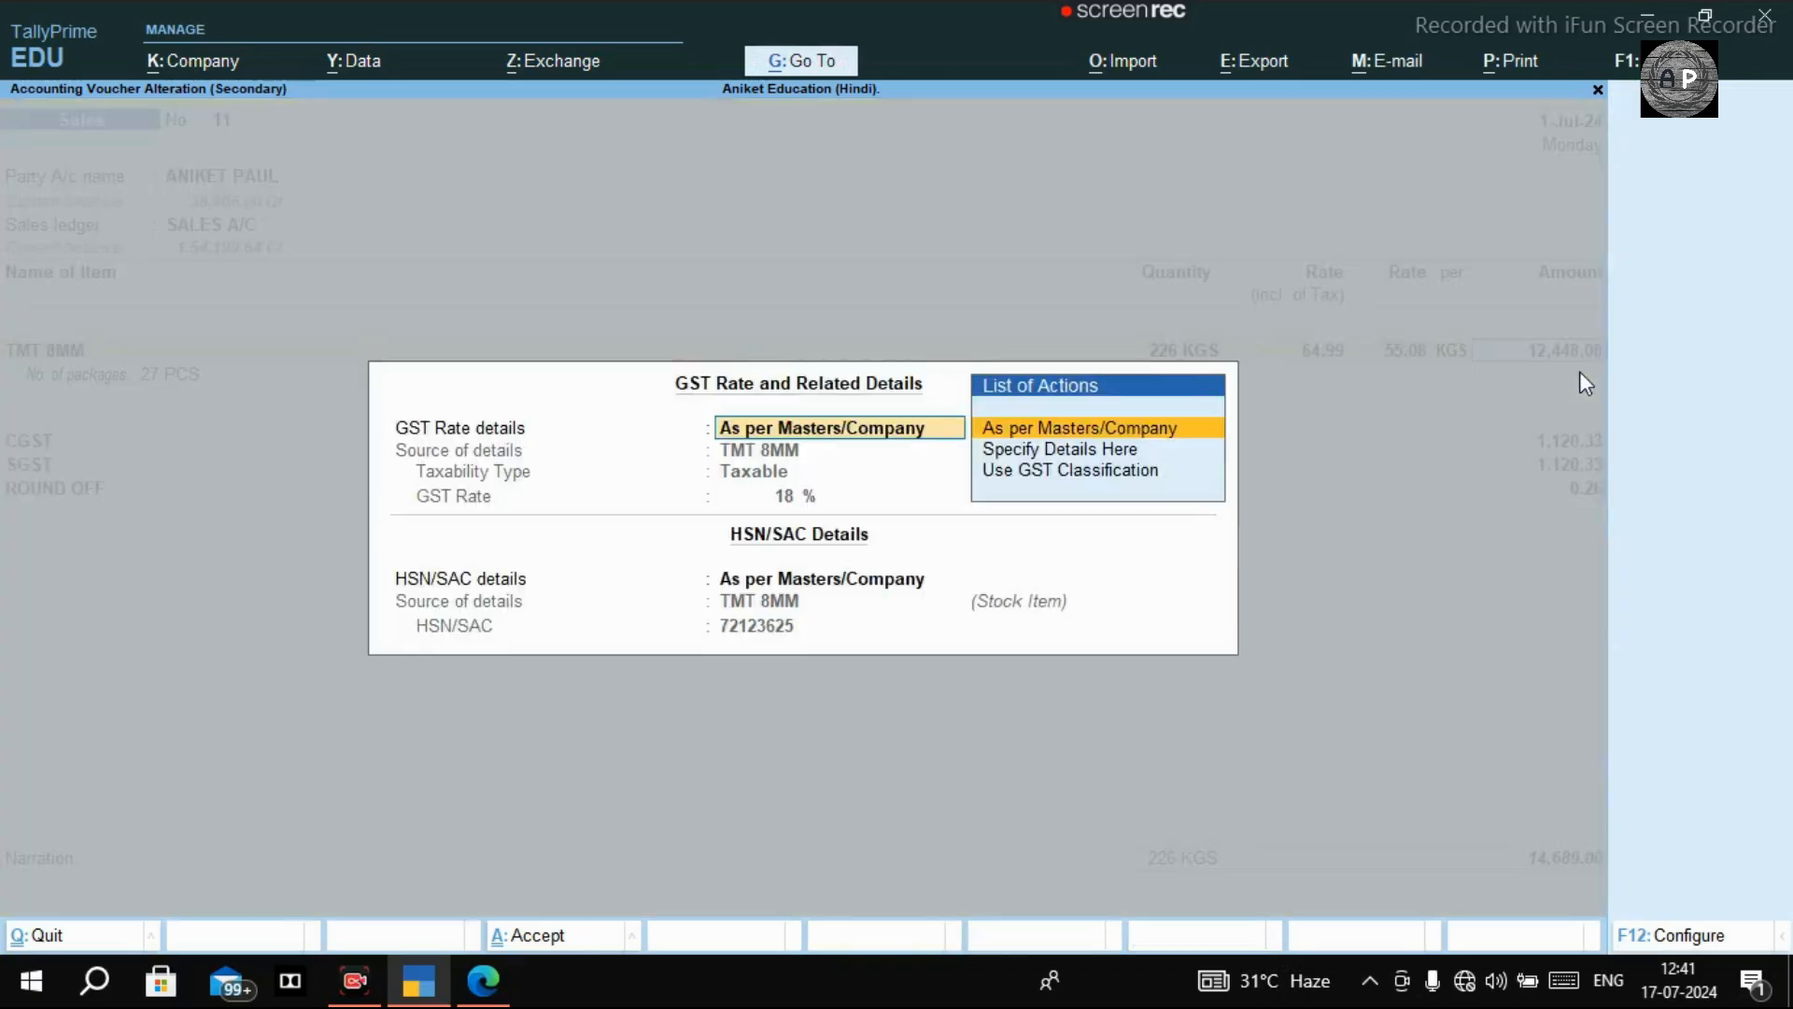
{"action": "key", "text": "Return"}
{"action": "key", "text": "Return"}
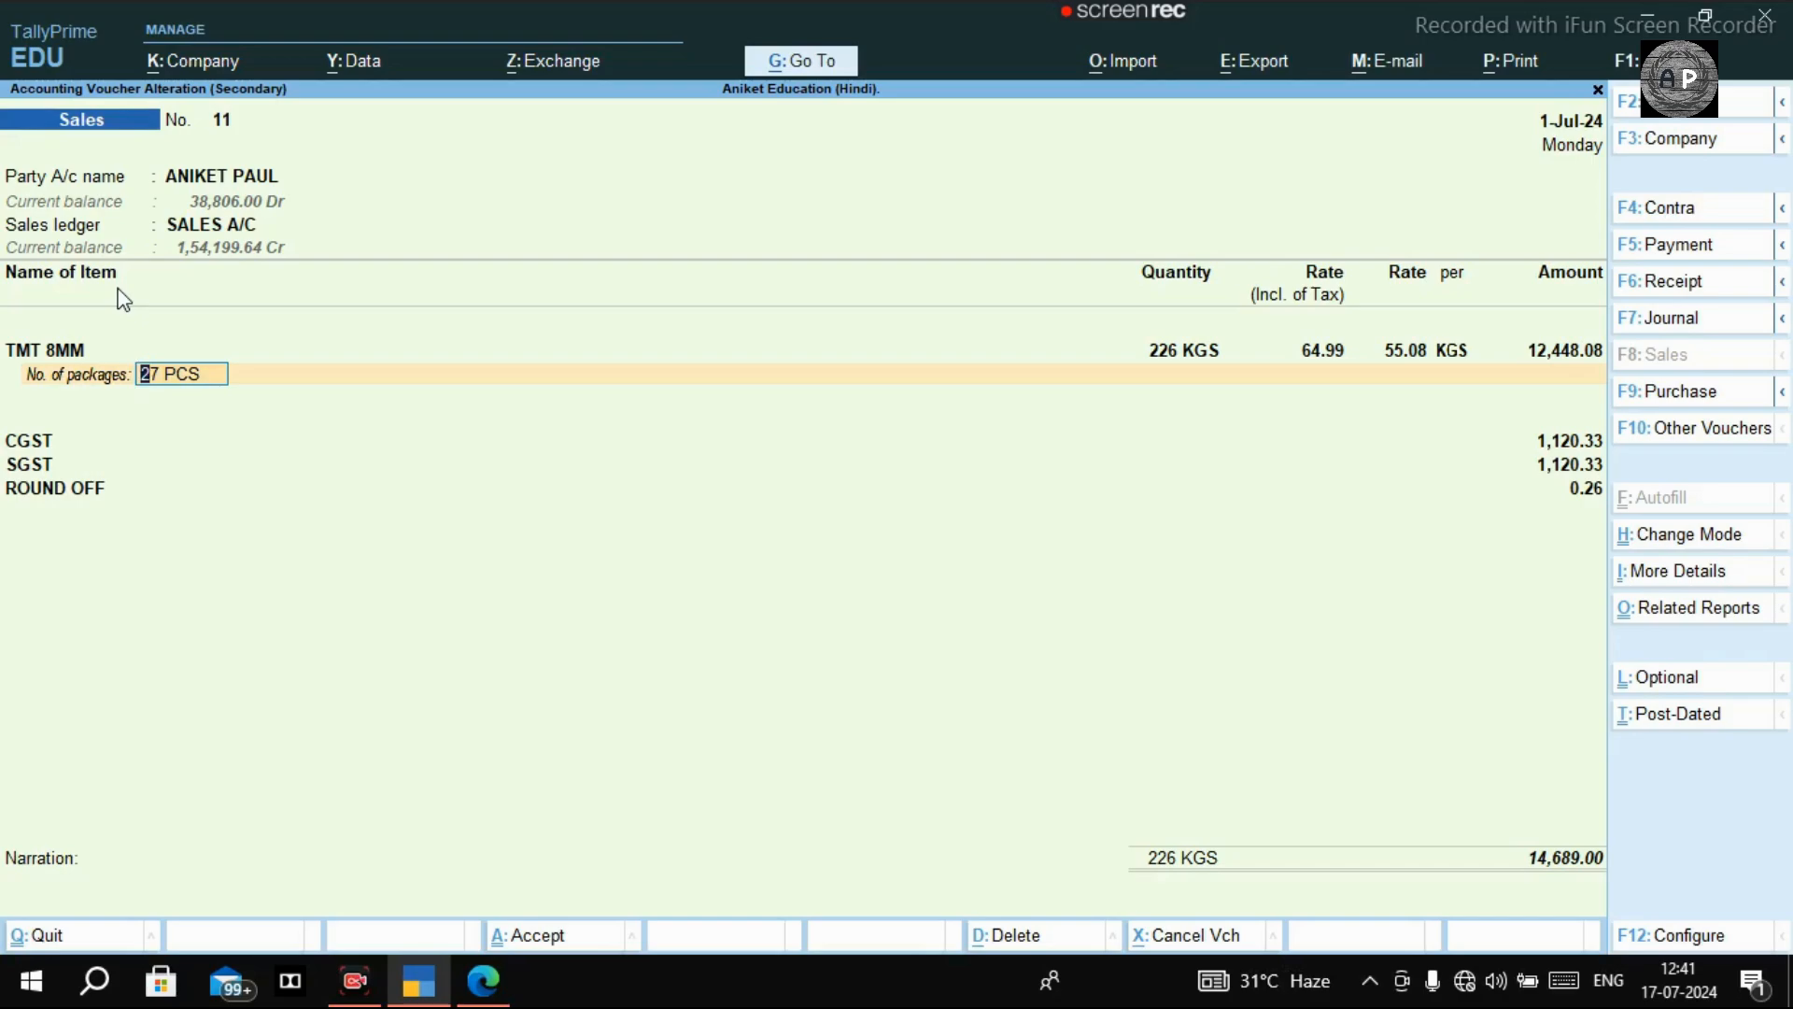
{"action": "key", "text": "Return"}
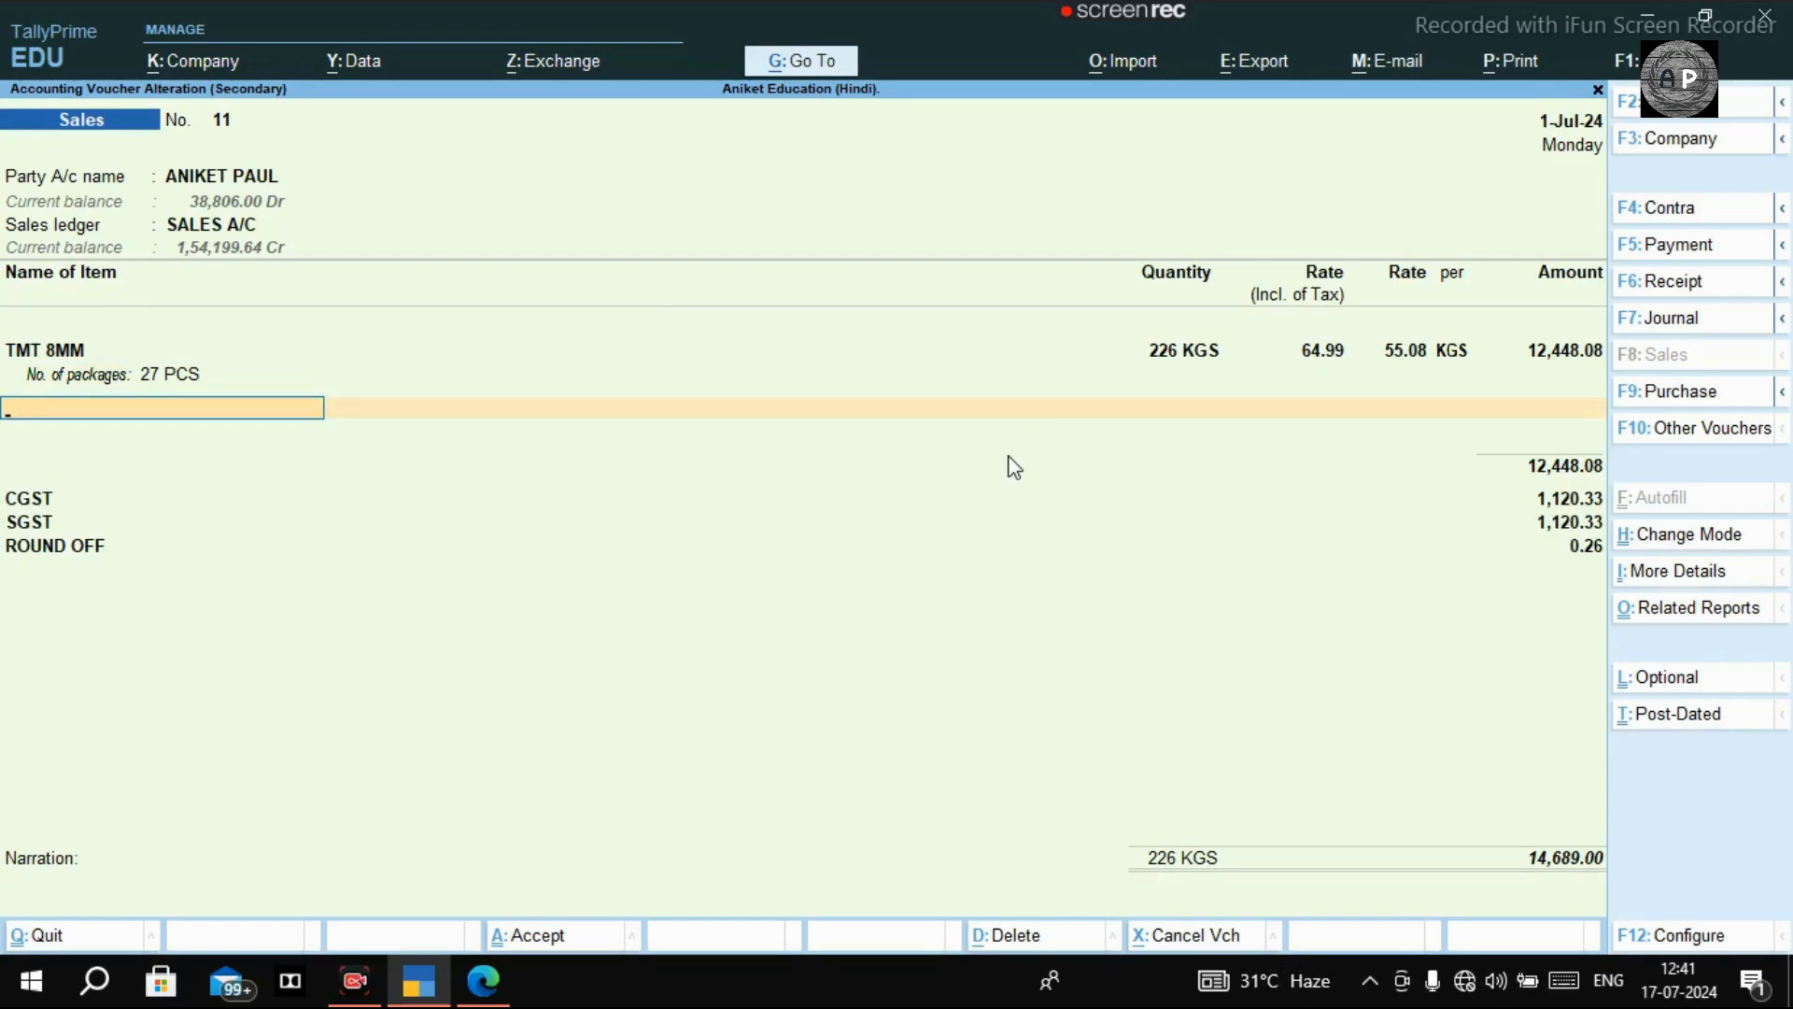
Step: Save sales voucher No. 11 without generating a payment link or QR code
{"action": "key", "text": "ctrl"}
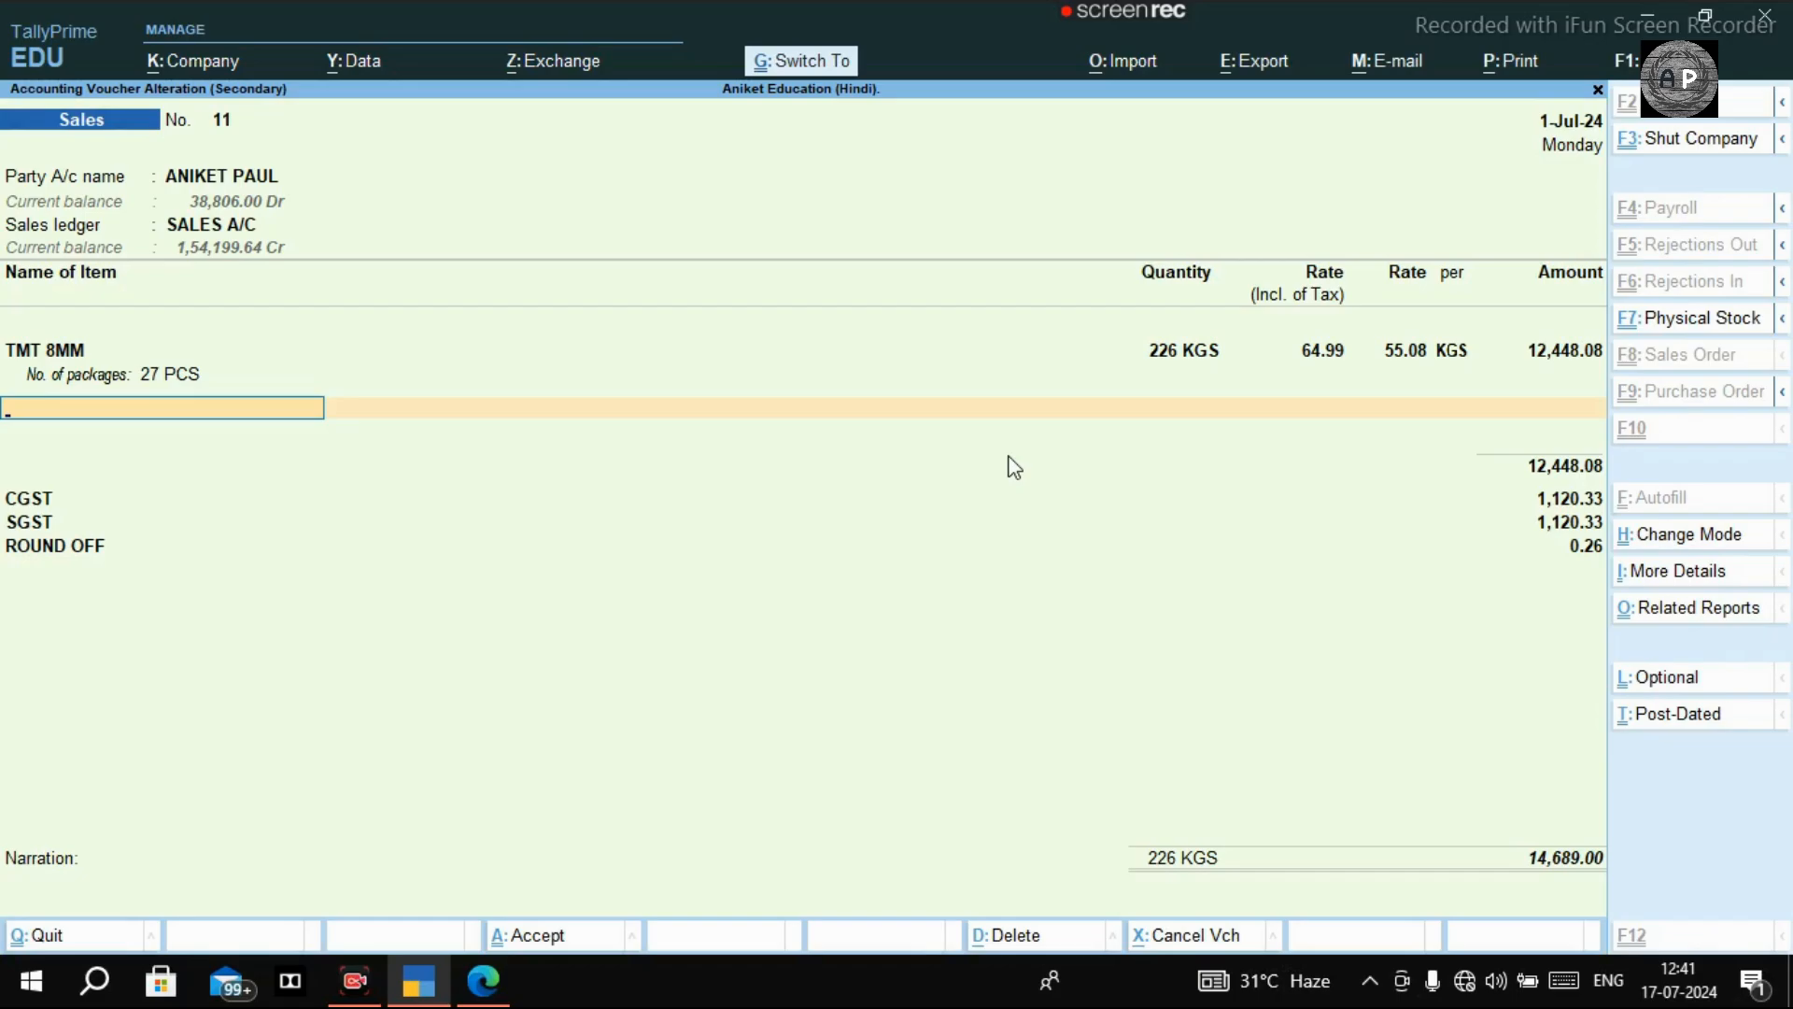
{"action": "key", "text": "ctrl+a"}
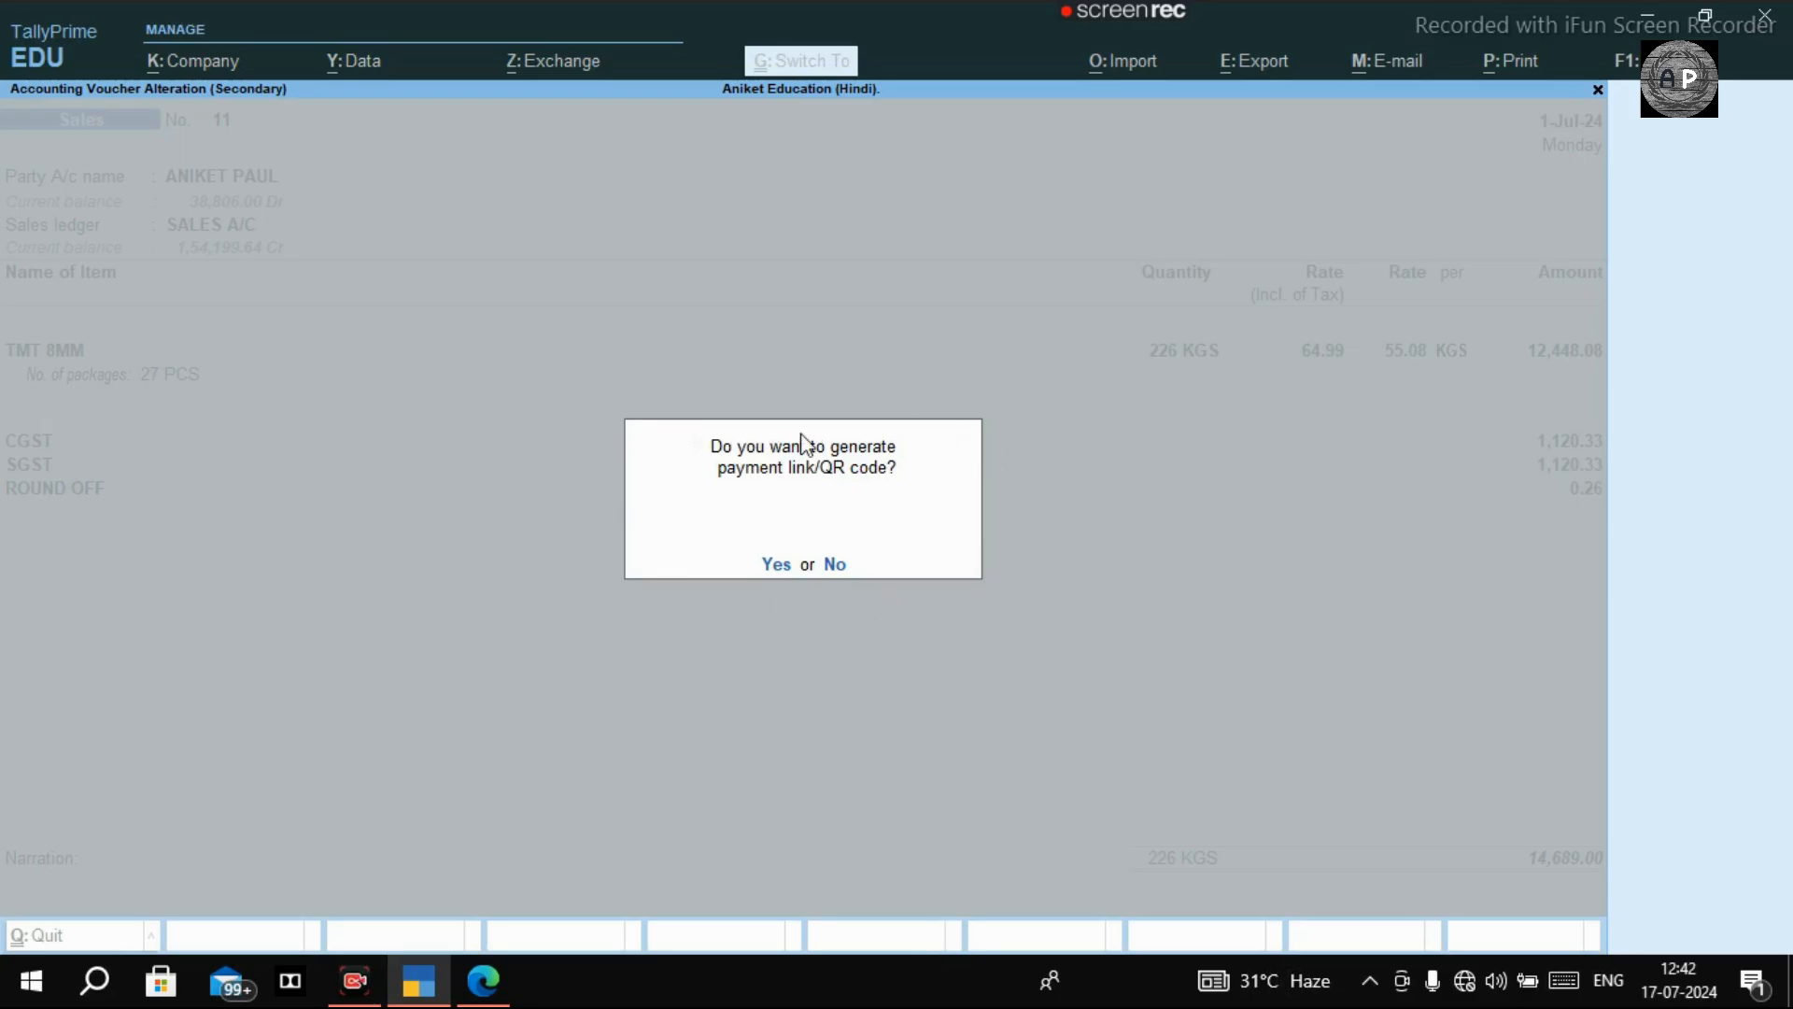
{"action": "key", "text": "n"}
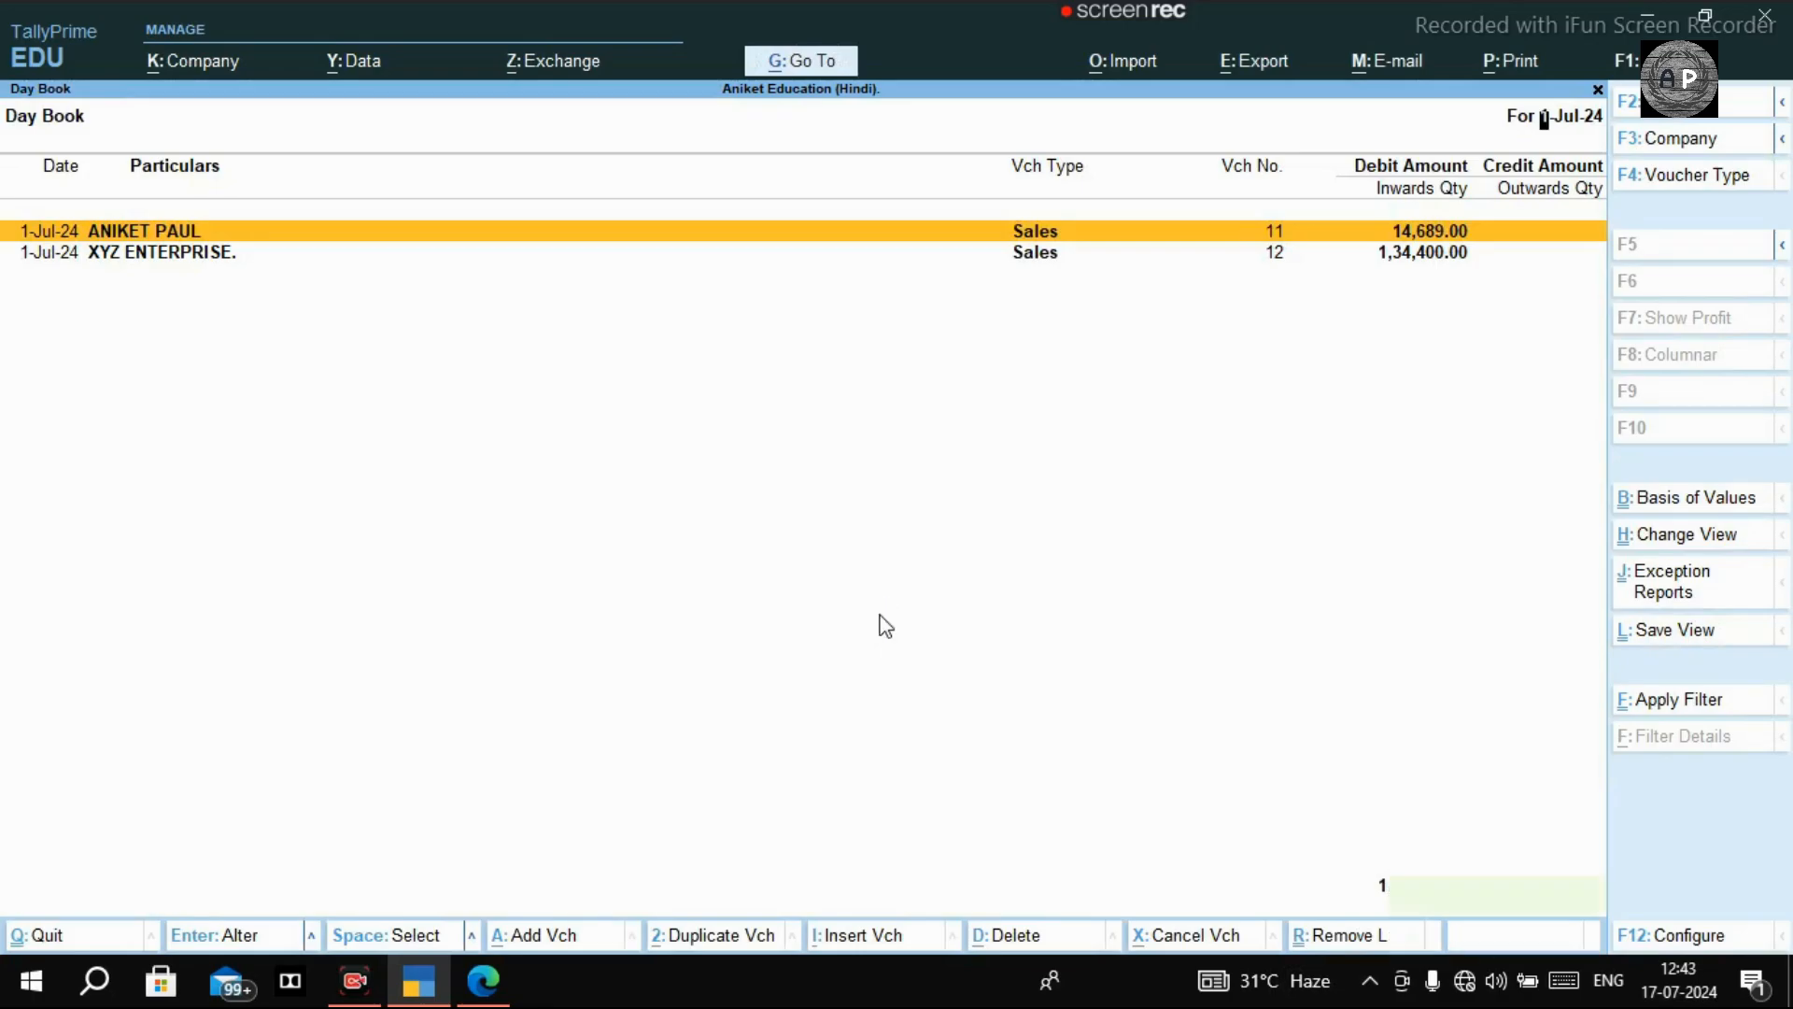
Step: Recheck the item and packages line in voucher No. 11, and open the XYZ ENTERPRISE. sales voucher from the Day Book
{"action": "key", "text": "Return"}
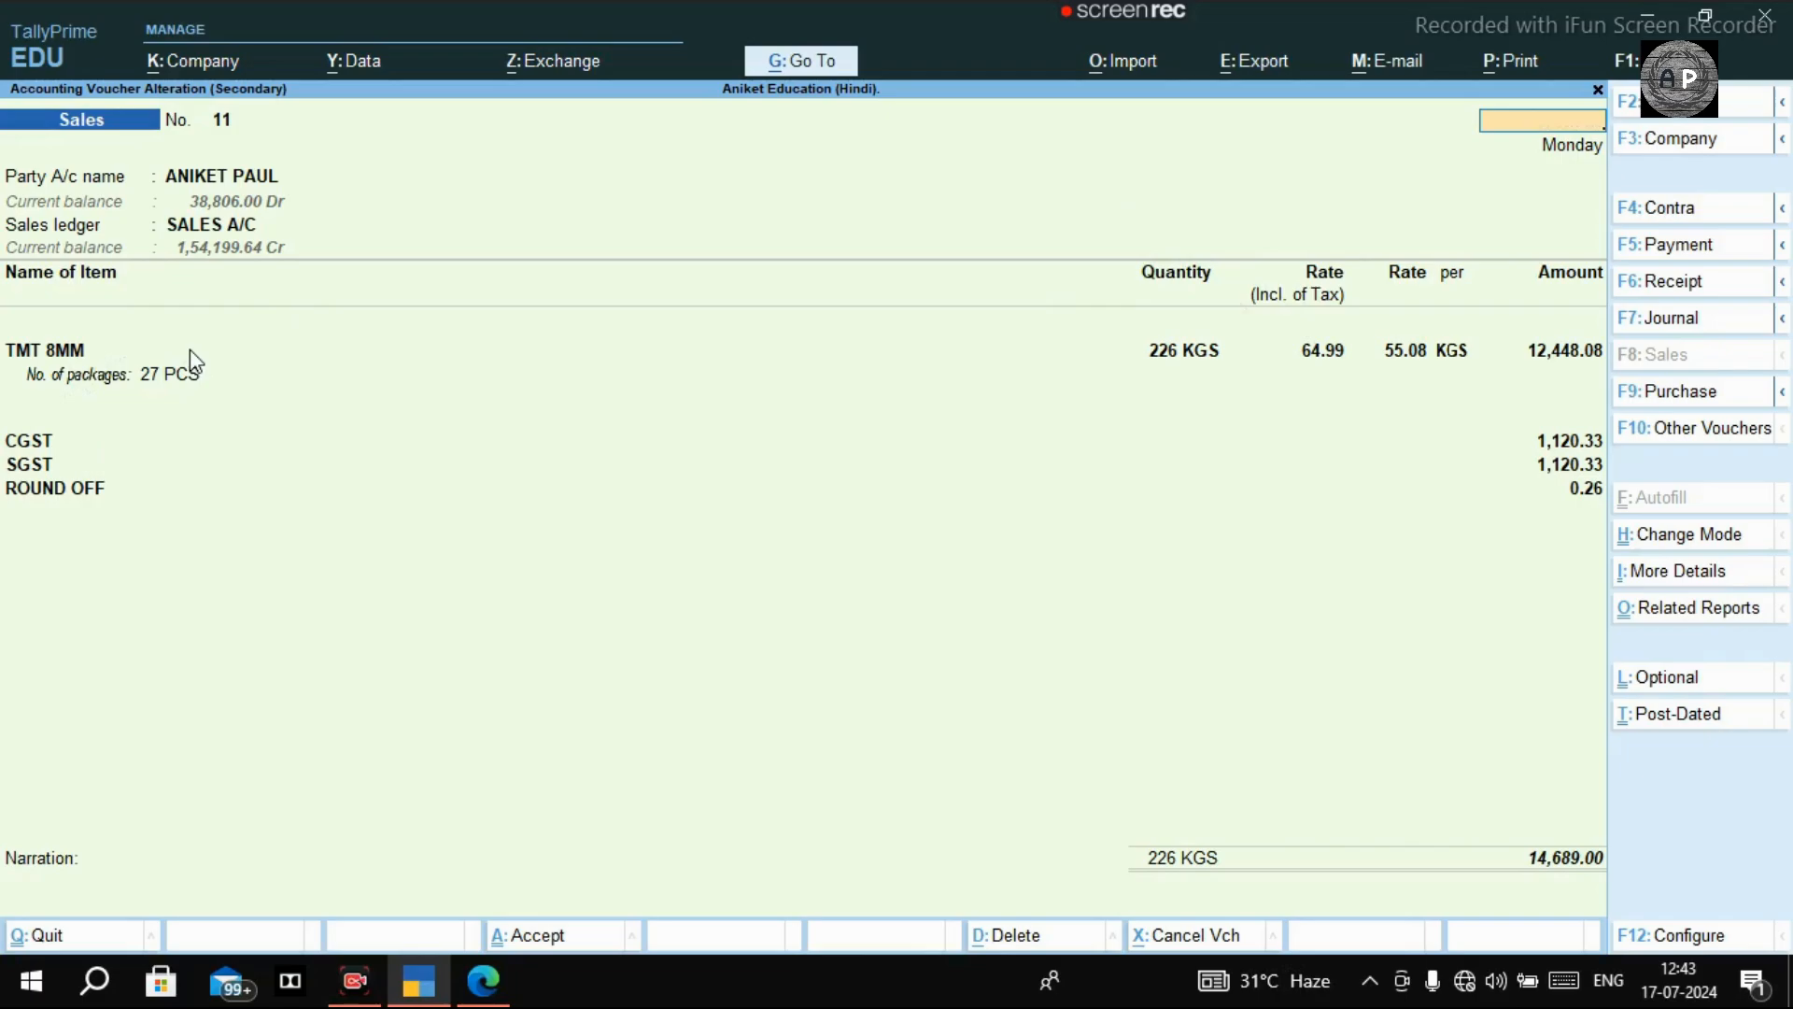
{"action": "key", "text": "Escape"}
{"action": "key", "text": "Down"}
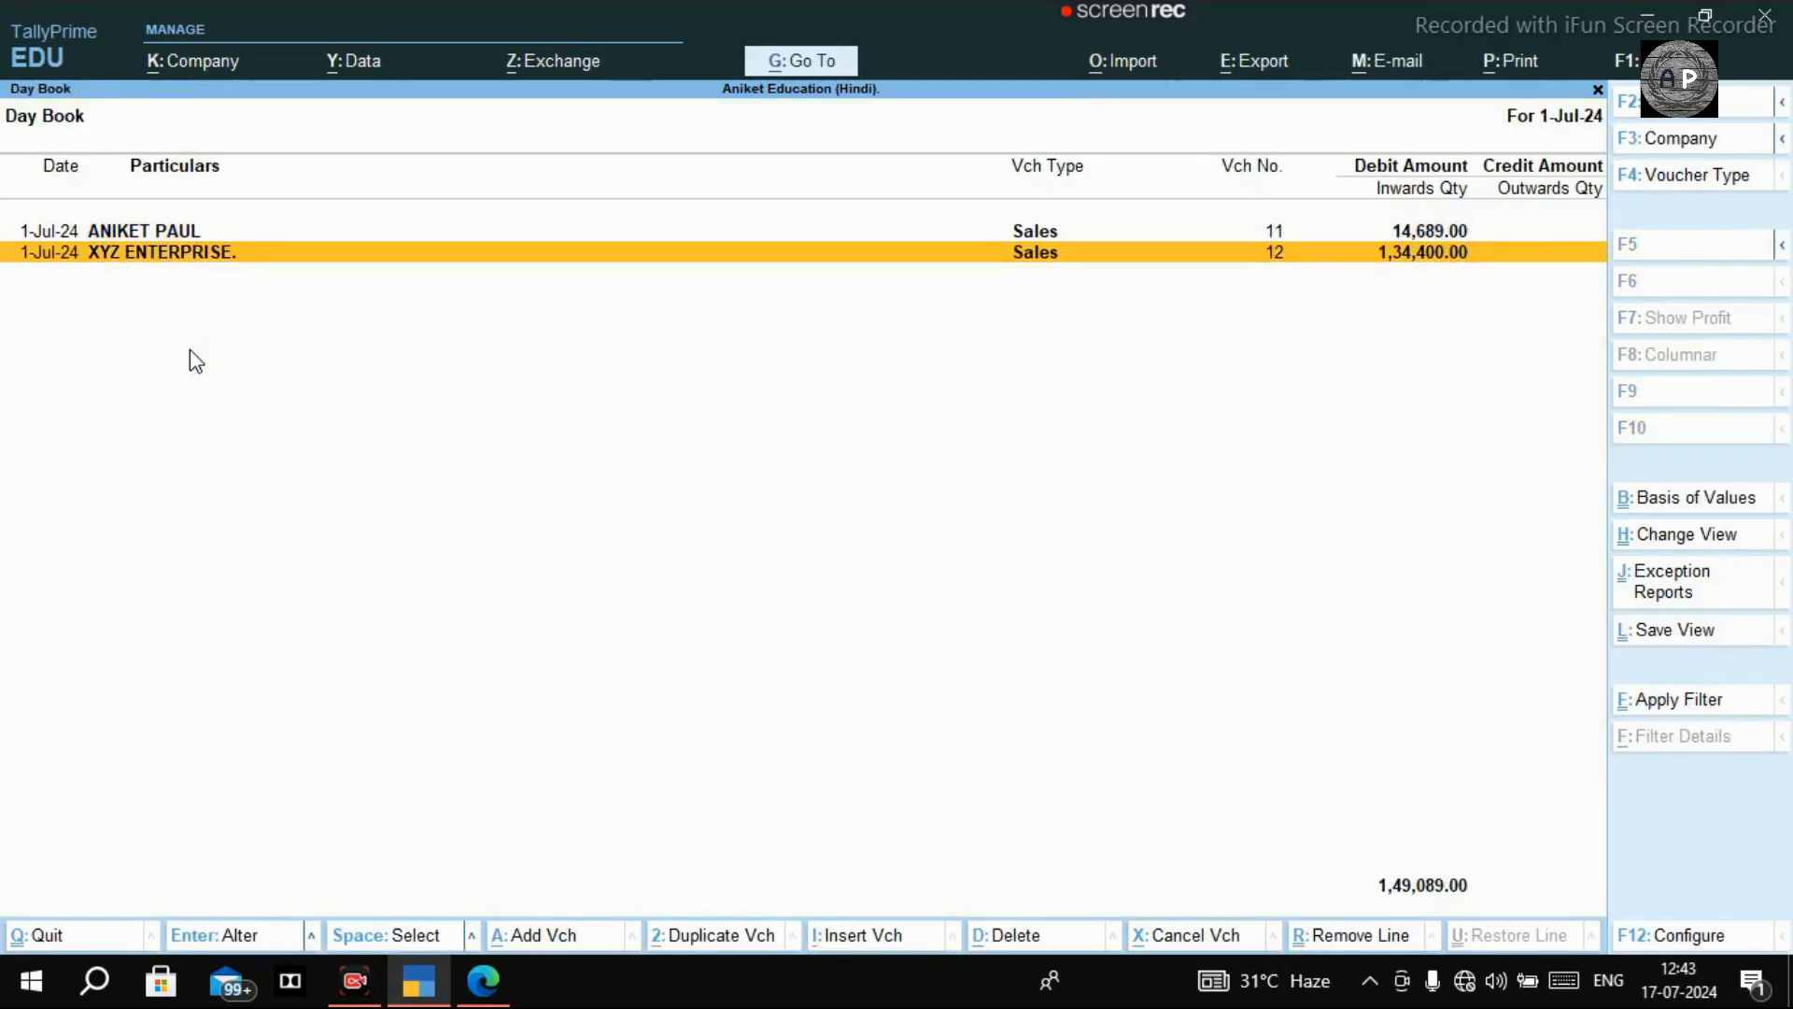
{"action": "key", "text": "Return"}
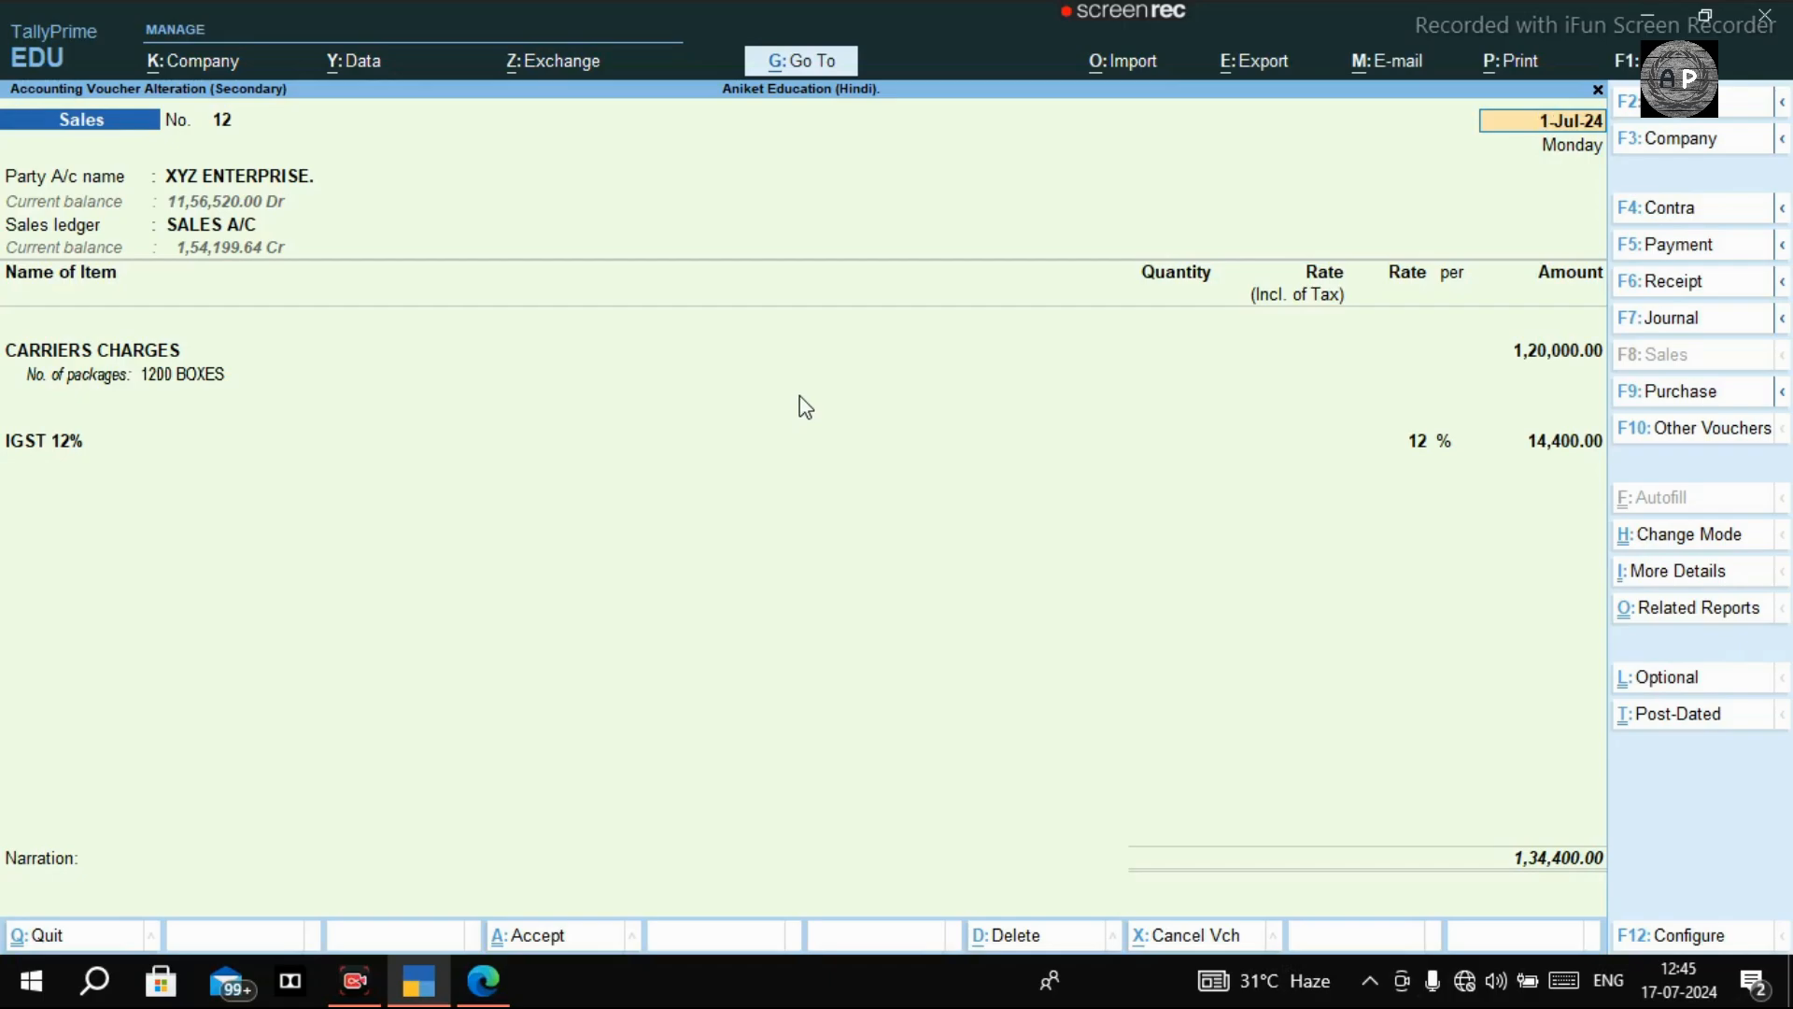
Step: Review the XYZ ENTERPRISE. voucher's dispatch details from Dispatch Doc No. through Bill of Lading/LR-RR No. and date to Motor Vehicle No
{"action": "key", "text": "Return"}
{"action": "key", "text": "Return"}
{"action": "key", "text": "Return"}
{"action": "key", "text": "Return"}
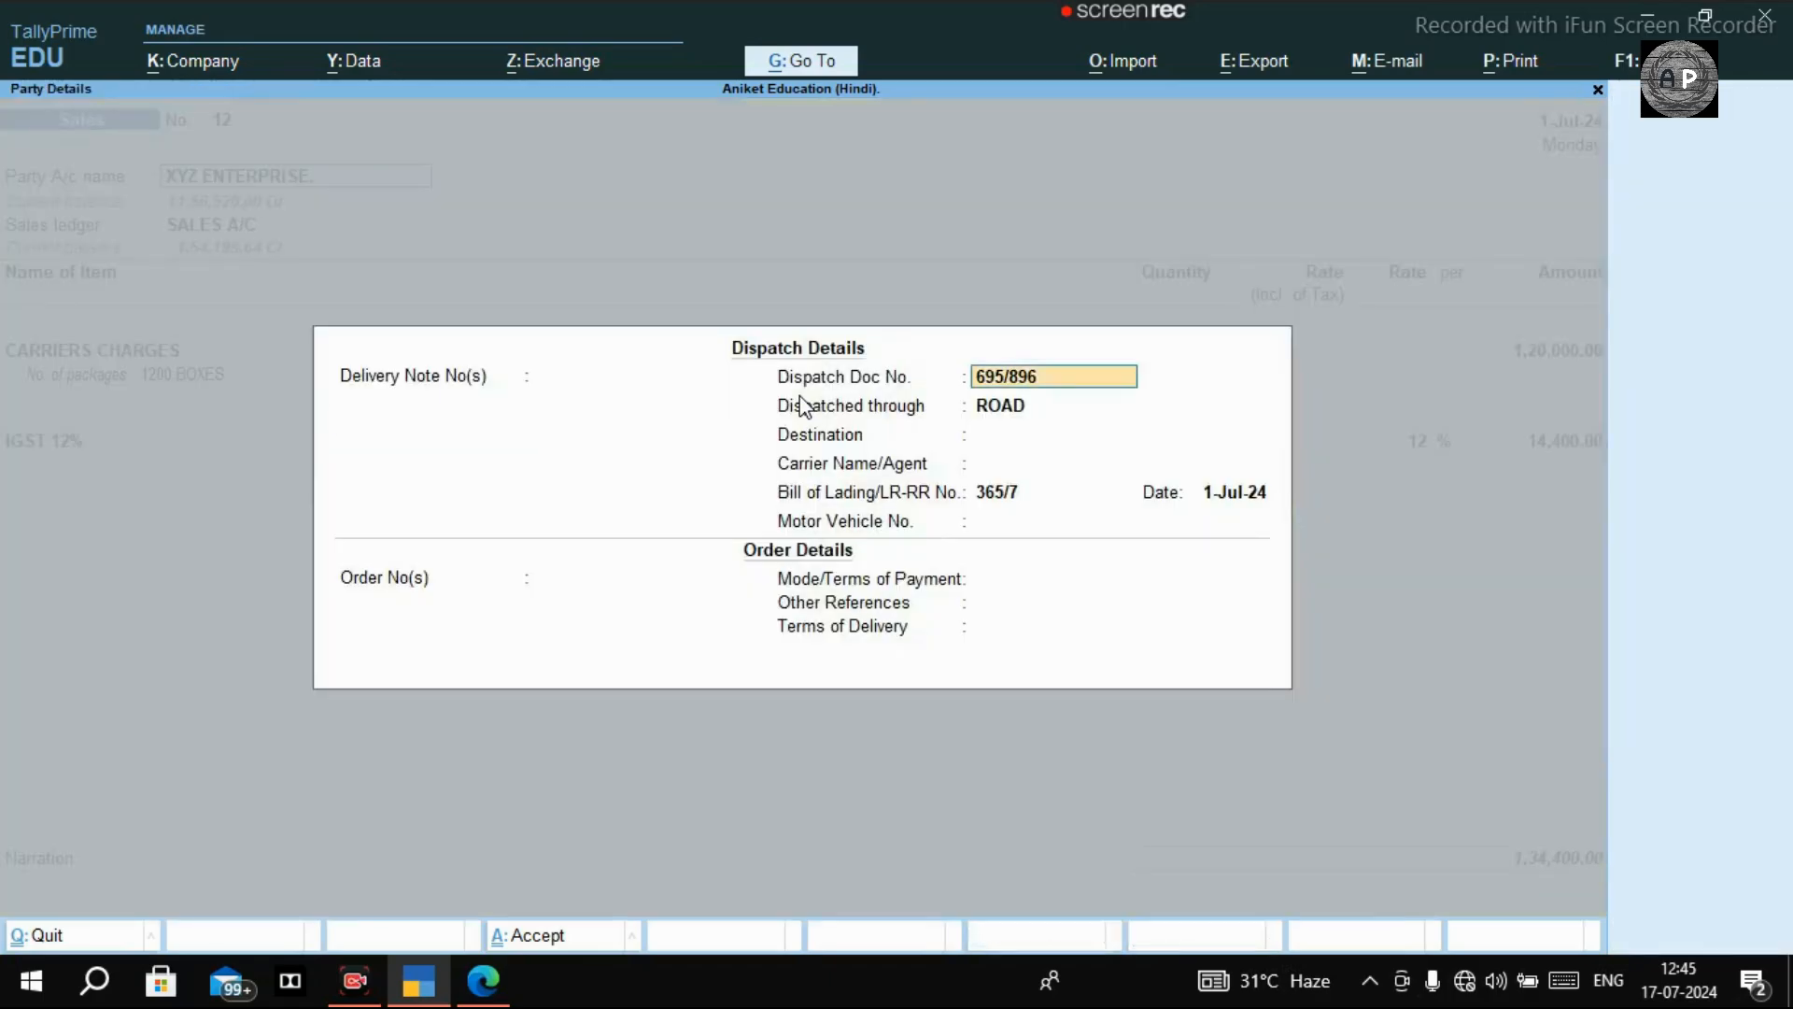
{"action": "key", "text": "Up"}
{"action": "key", "text": "Return"}
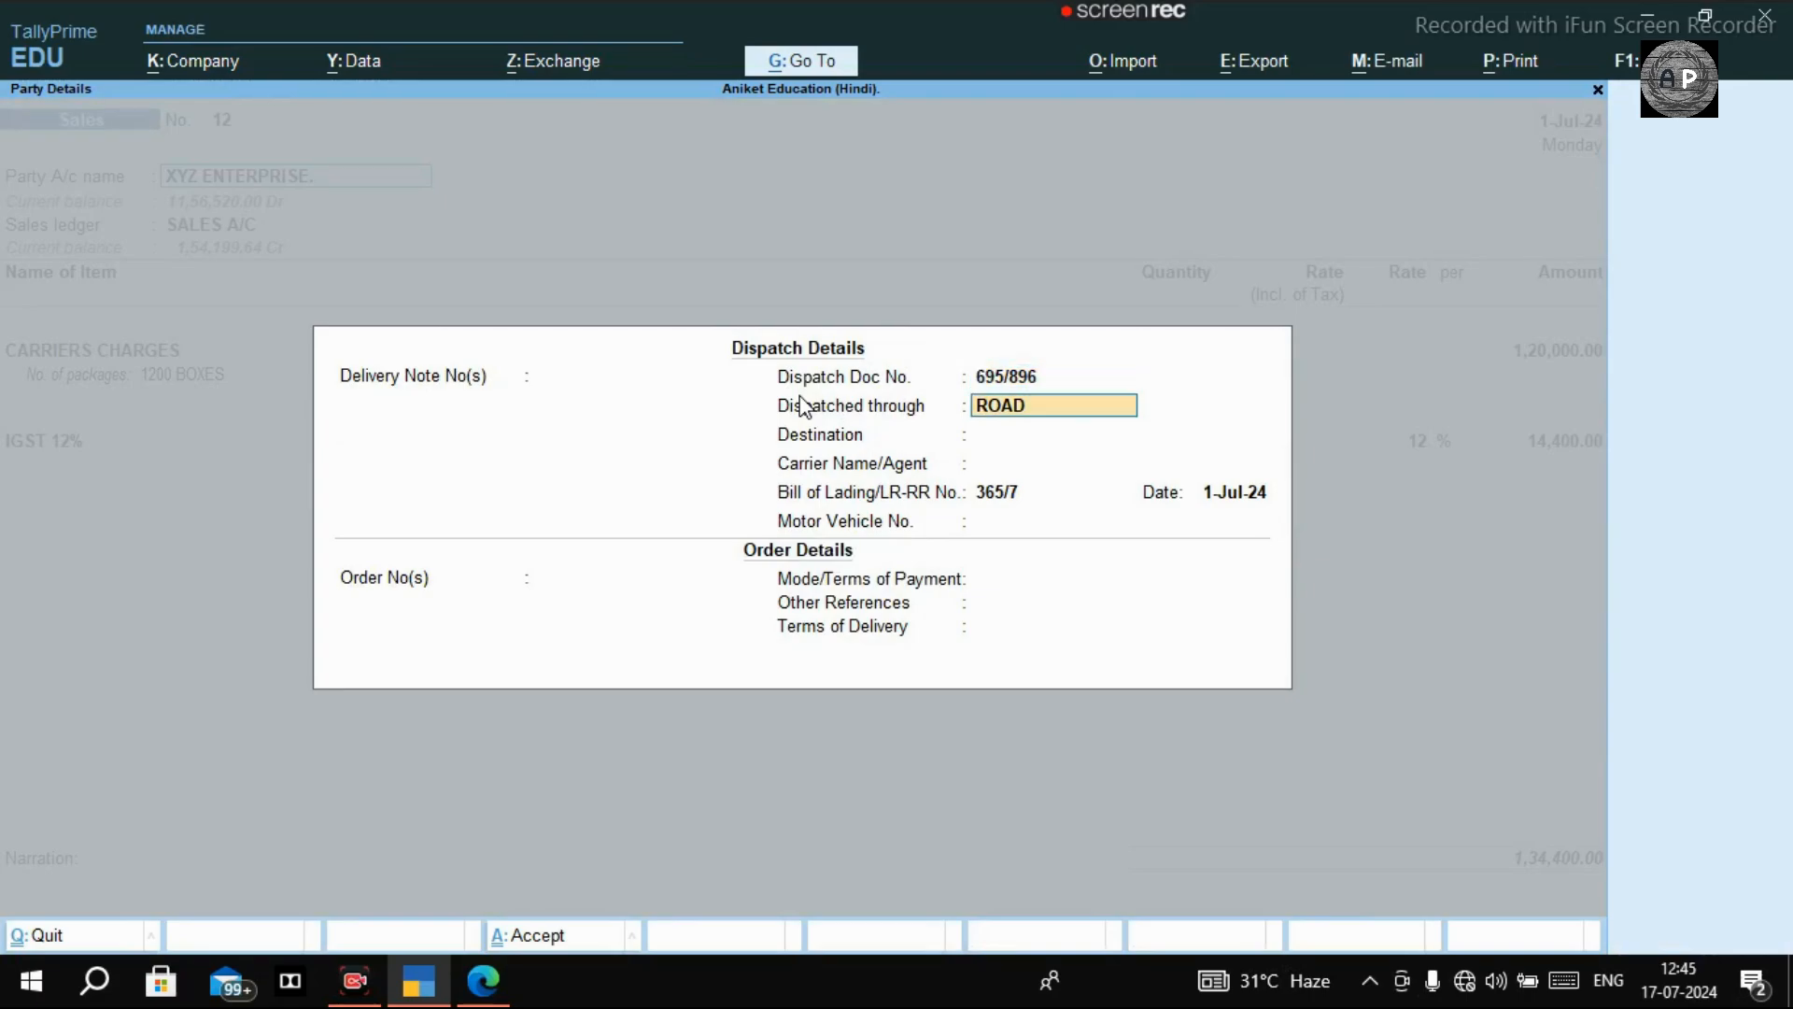
{"action": "key", "text": "Return"}
{"action": "key", "text": "Return"}
{"action": "key", "text": "Return"}
{"action": "key", "text": "Return"}
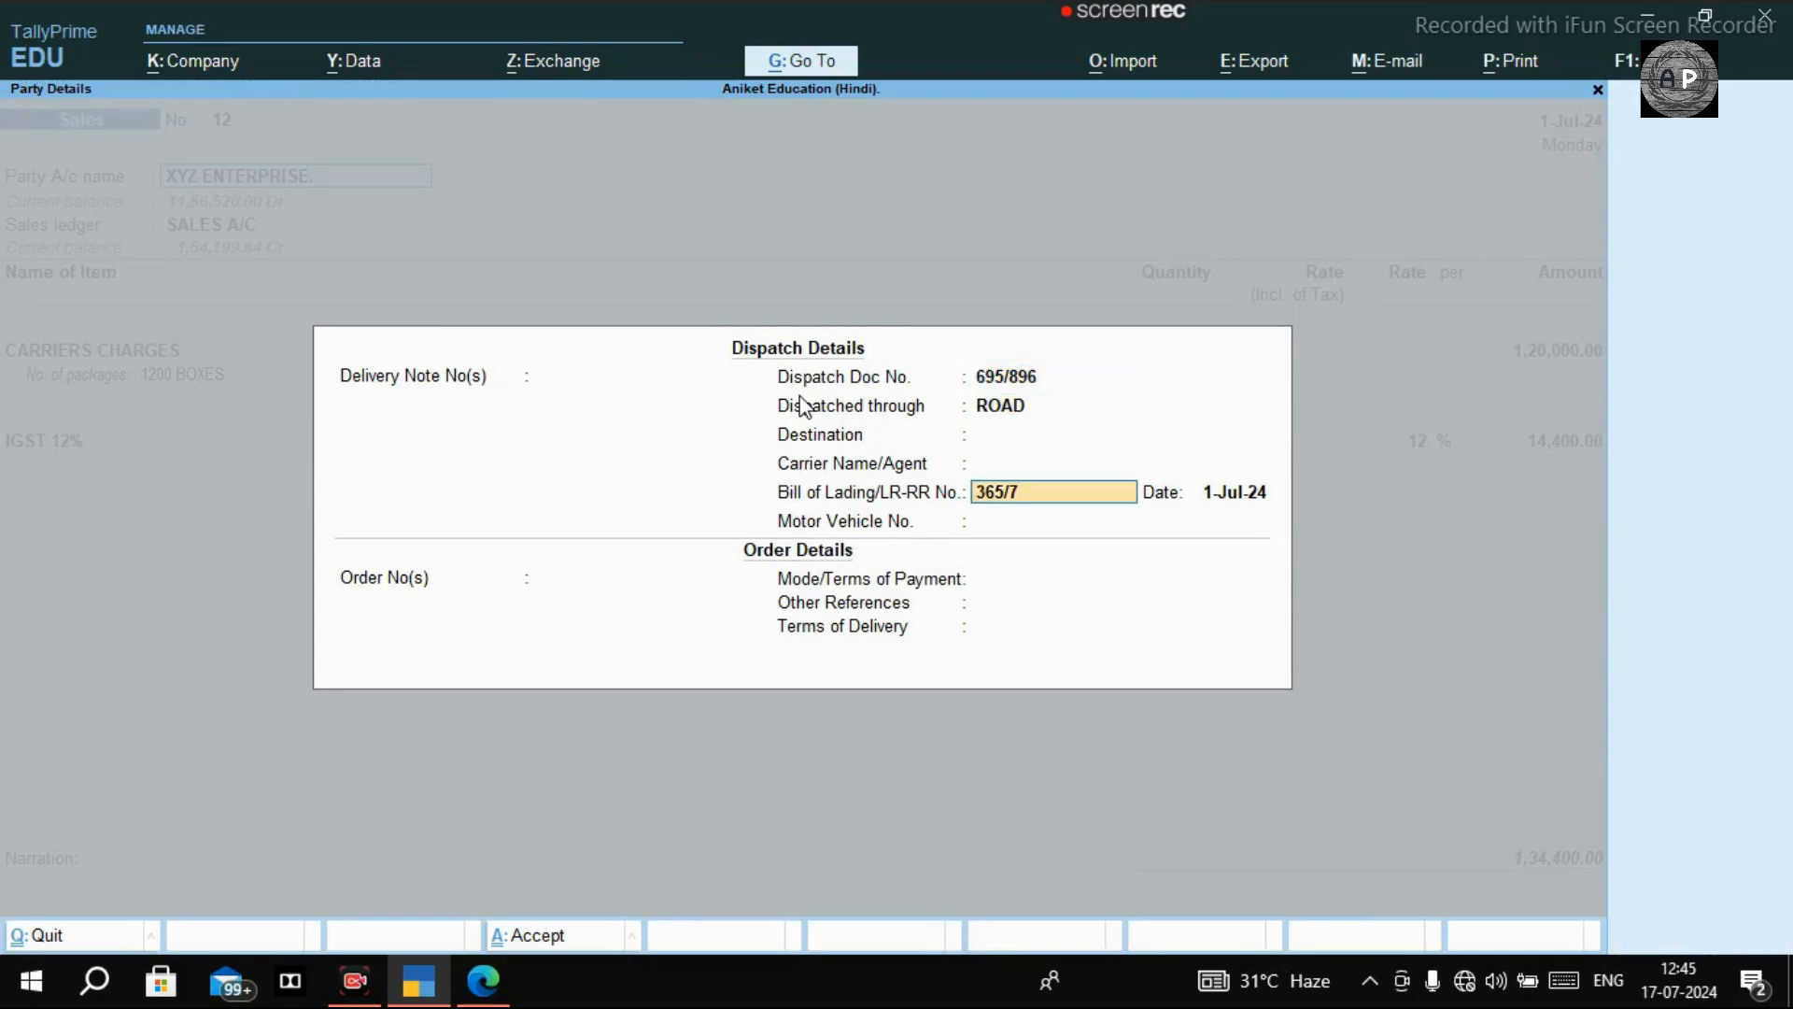
{"action": "key", "text": "Return"}
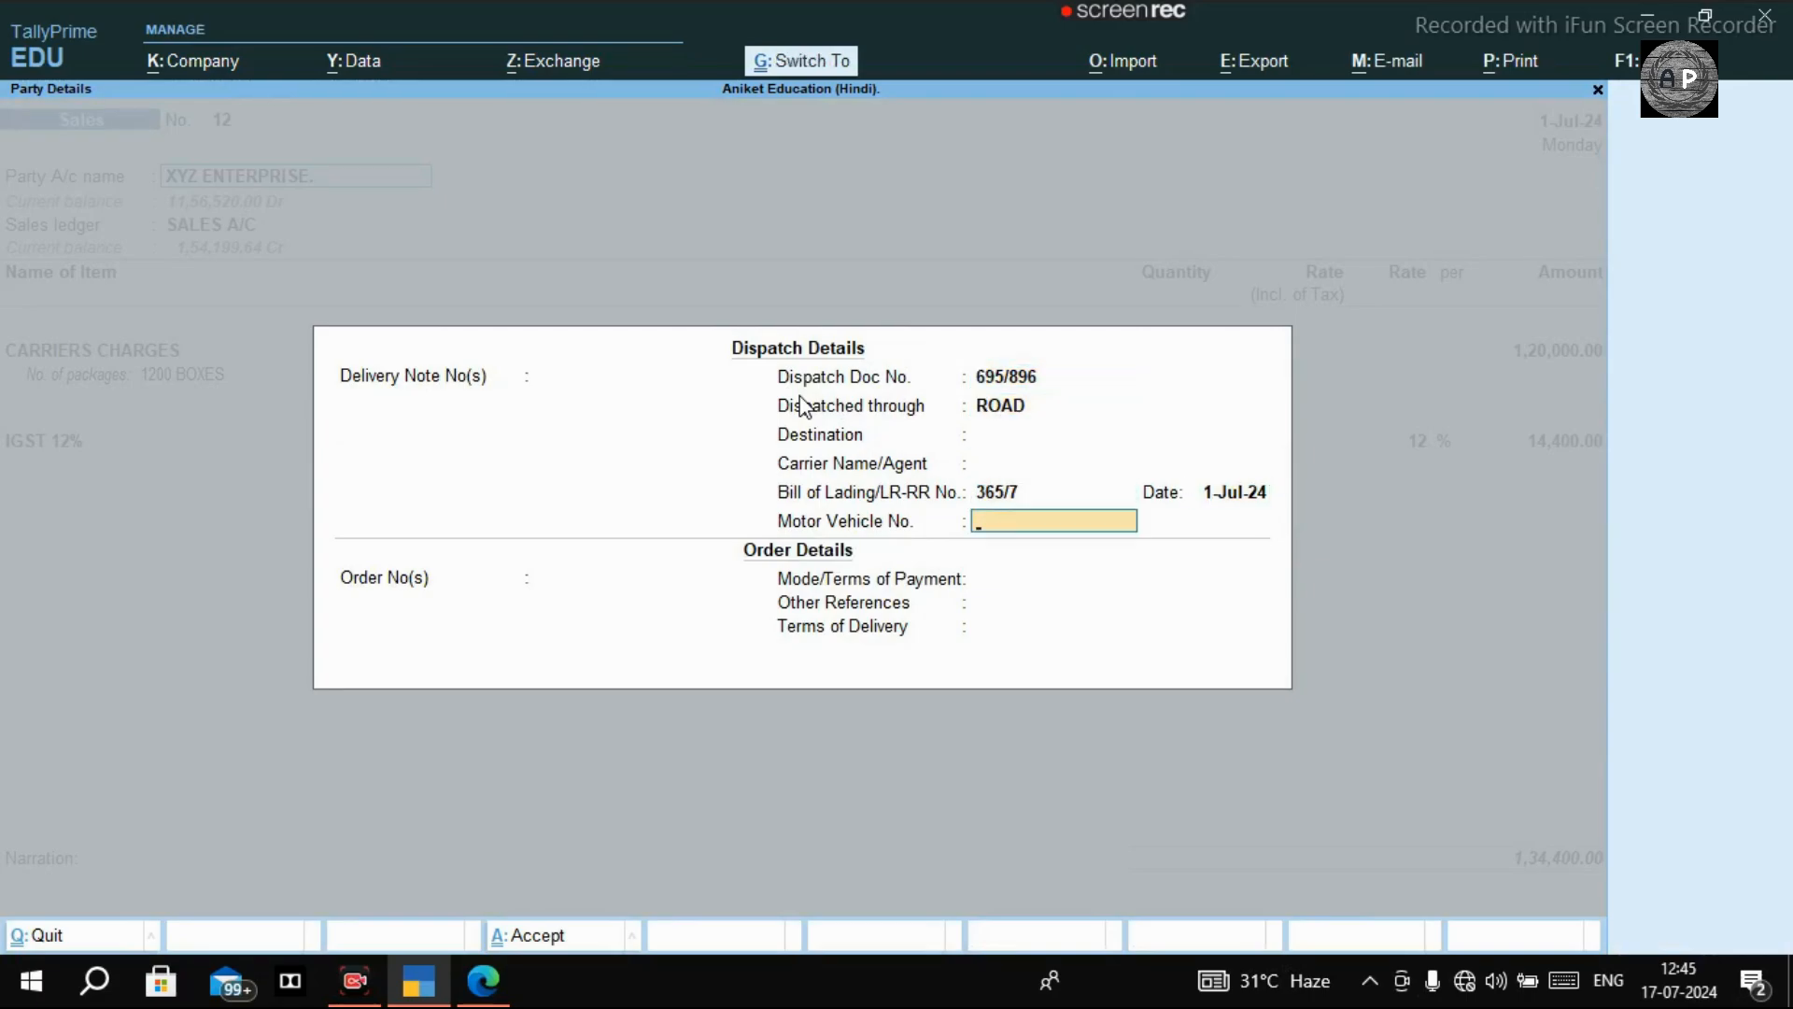
Step: Accept the dispatch details and go through the XYZ ENTERPRISE. party details, accepting them as they are
{"action": "key", "text": "ctrl+a"}
{"action": "key", "text": "Return"}
{"action": "key", "text": "Return"}
{"action": "key", "text": "Return"}
{"action": "key", "text": "Return"}
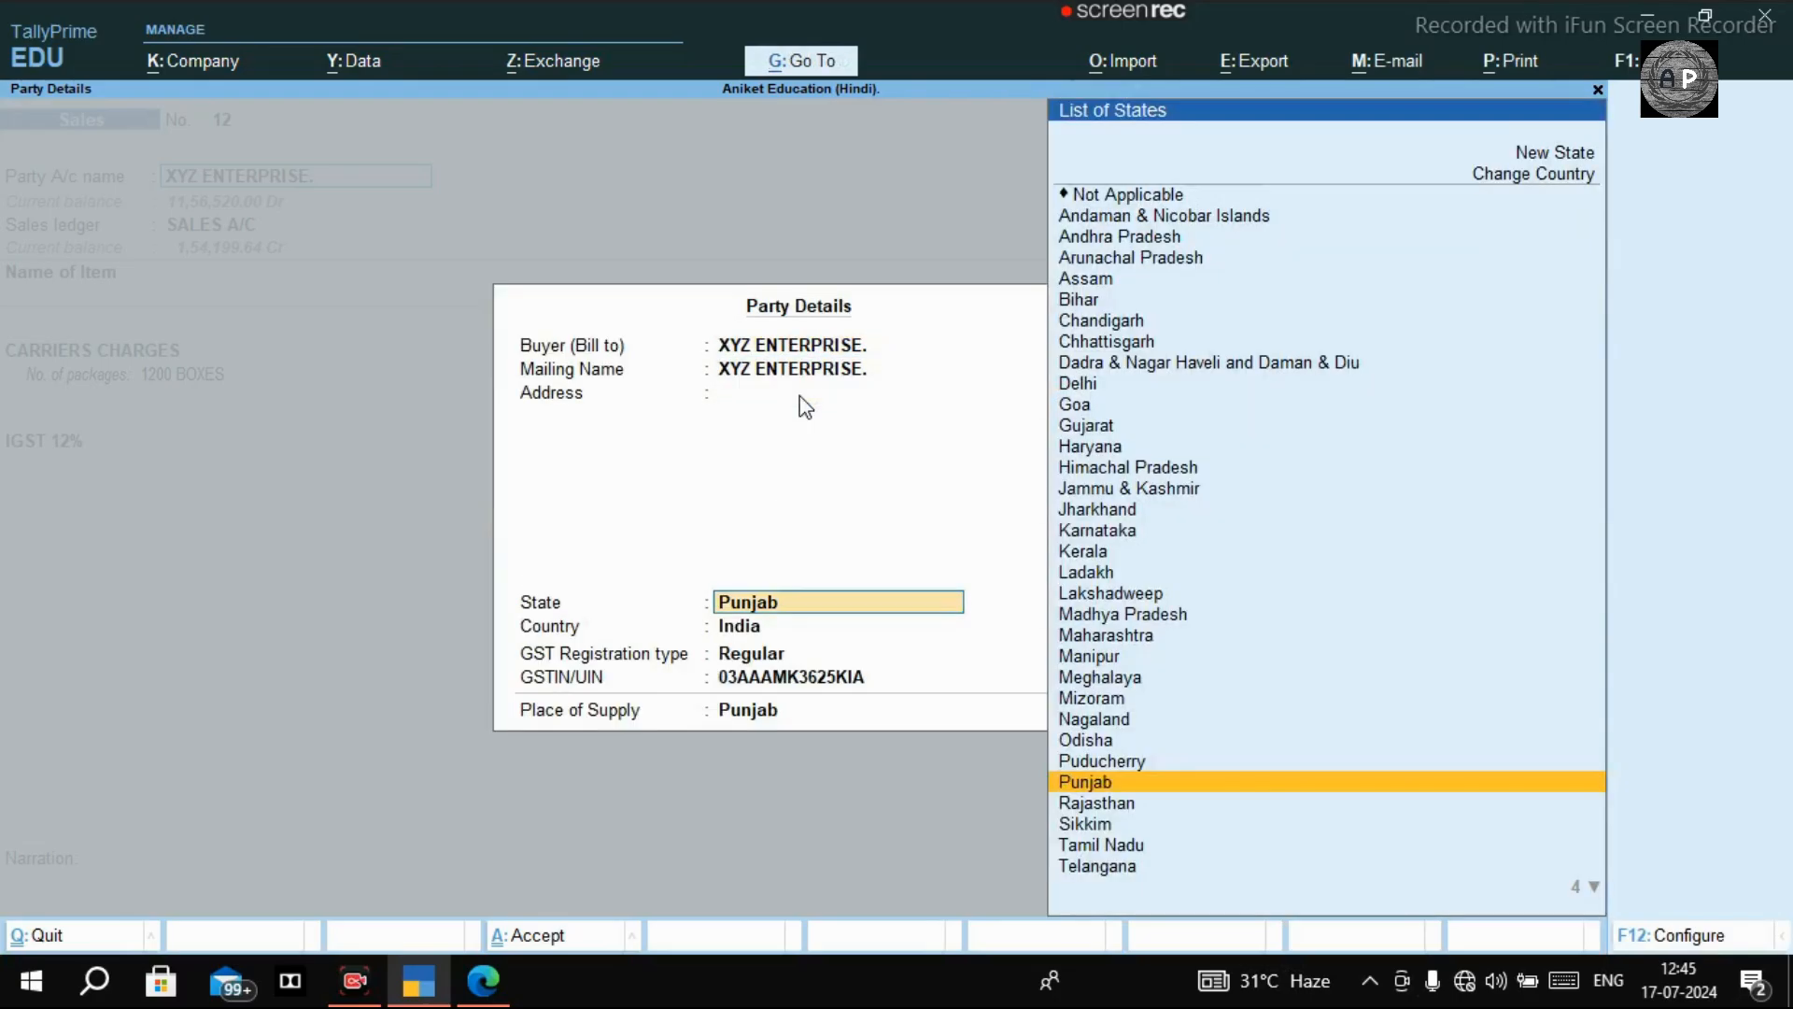
{"action": "key", "text": "BackSpace"}
{"action": "key", "text": "Return"}
{"action": "key", "text": "ctrl+a"}
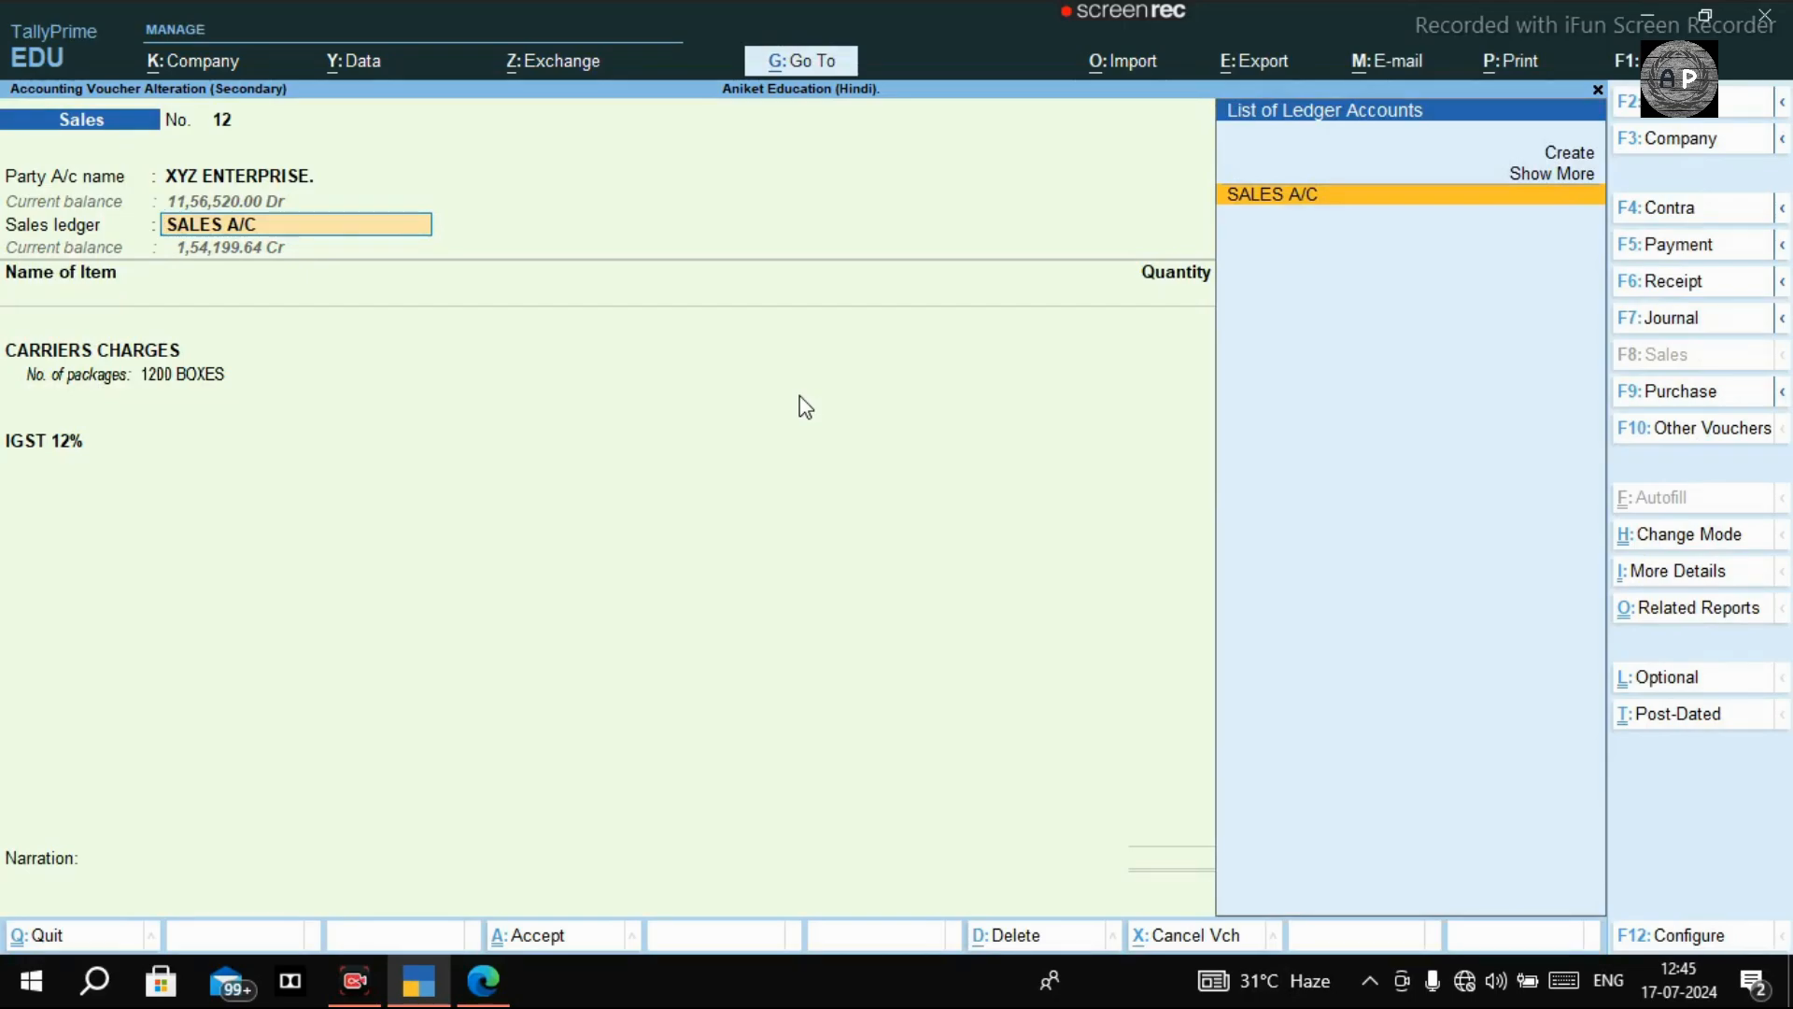
Step: Keep SALES A/C as the sales ledger, open the CARRIERS CHARGES stock item for alteration from the voucher, and review its name, group and units
{"action": "key", "text": "Return"}
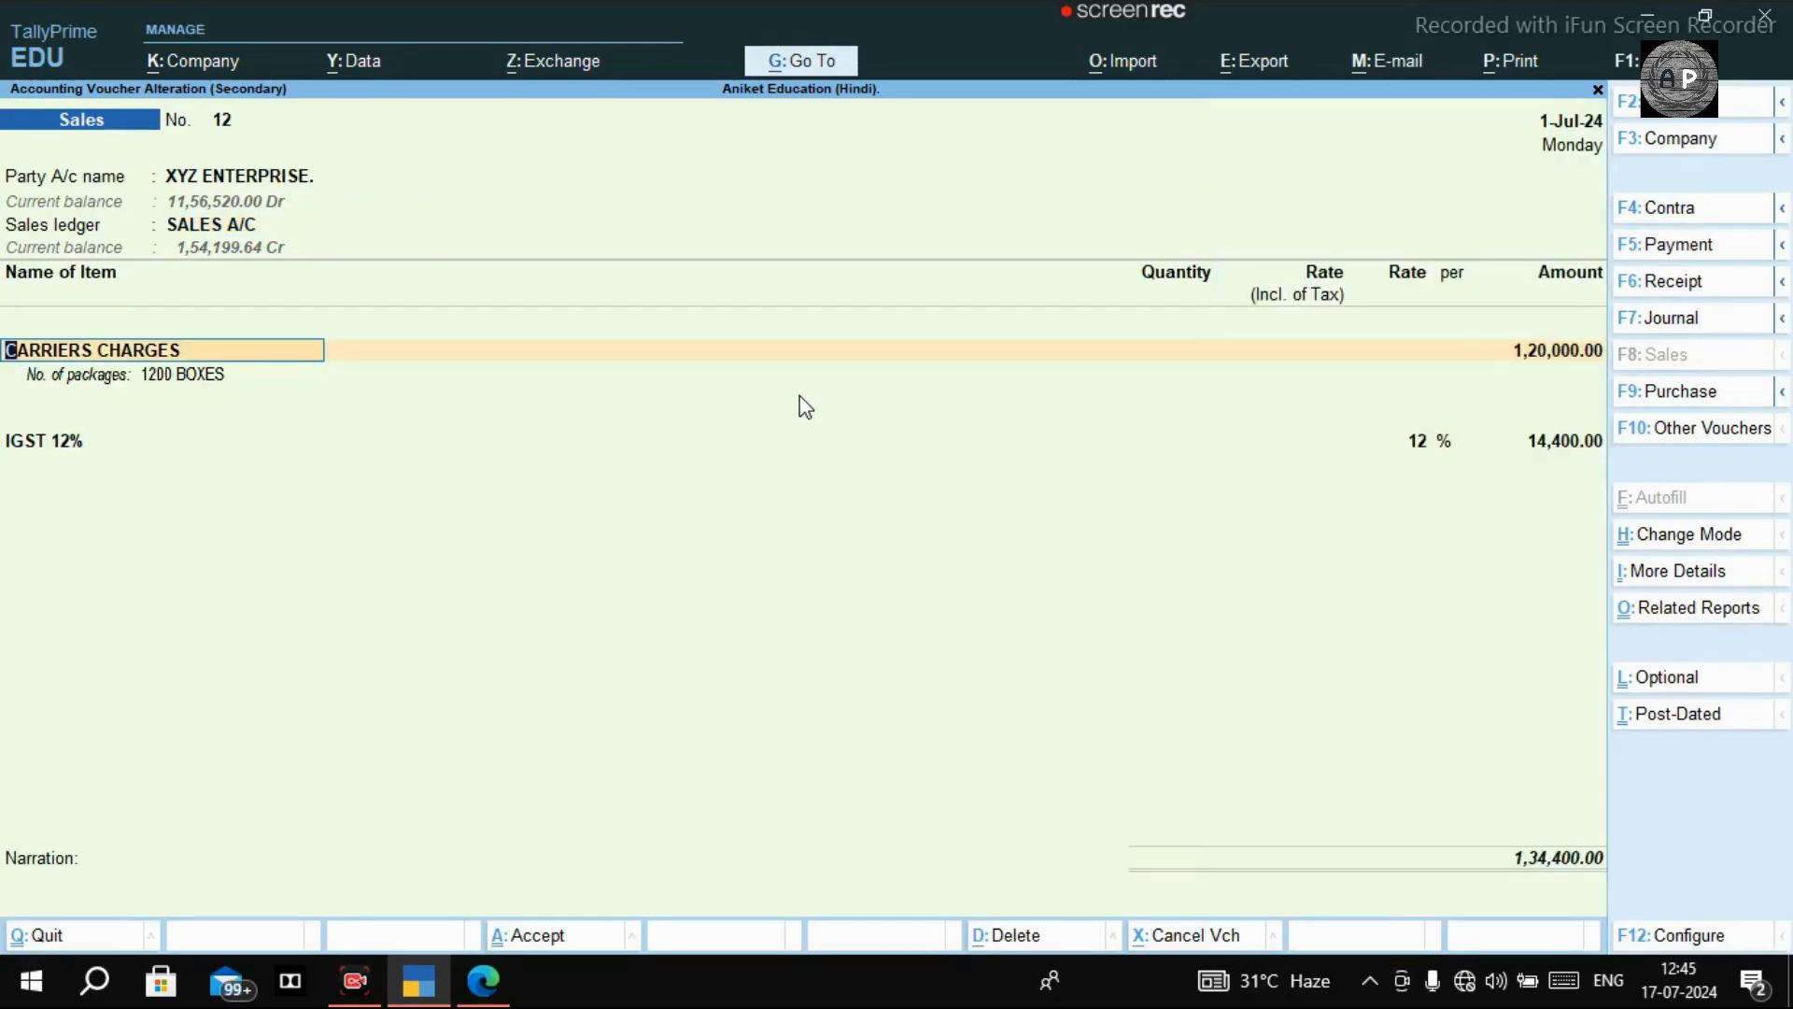
{"action": "key", "text": "ctrl+Return"}
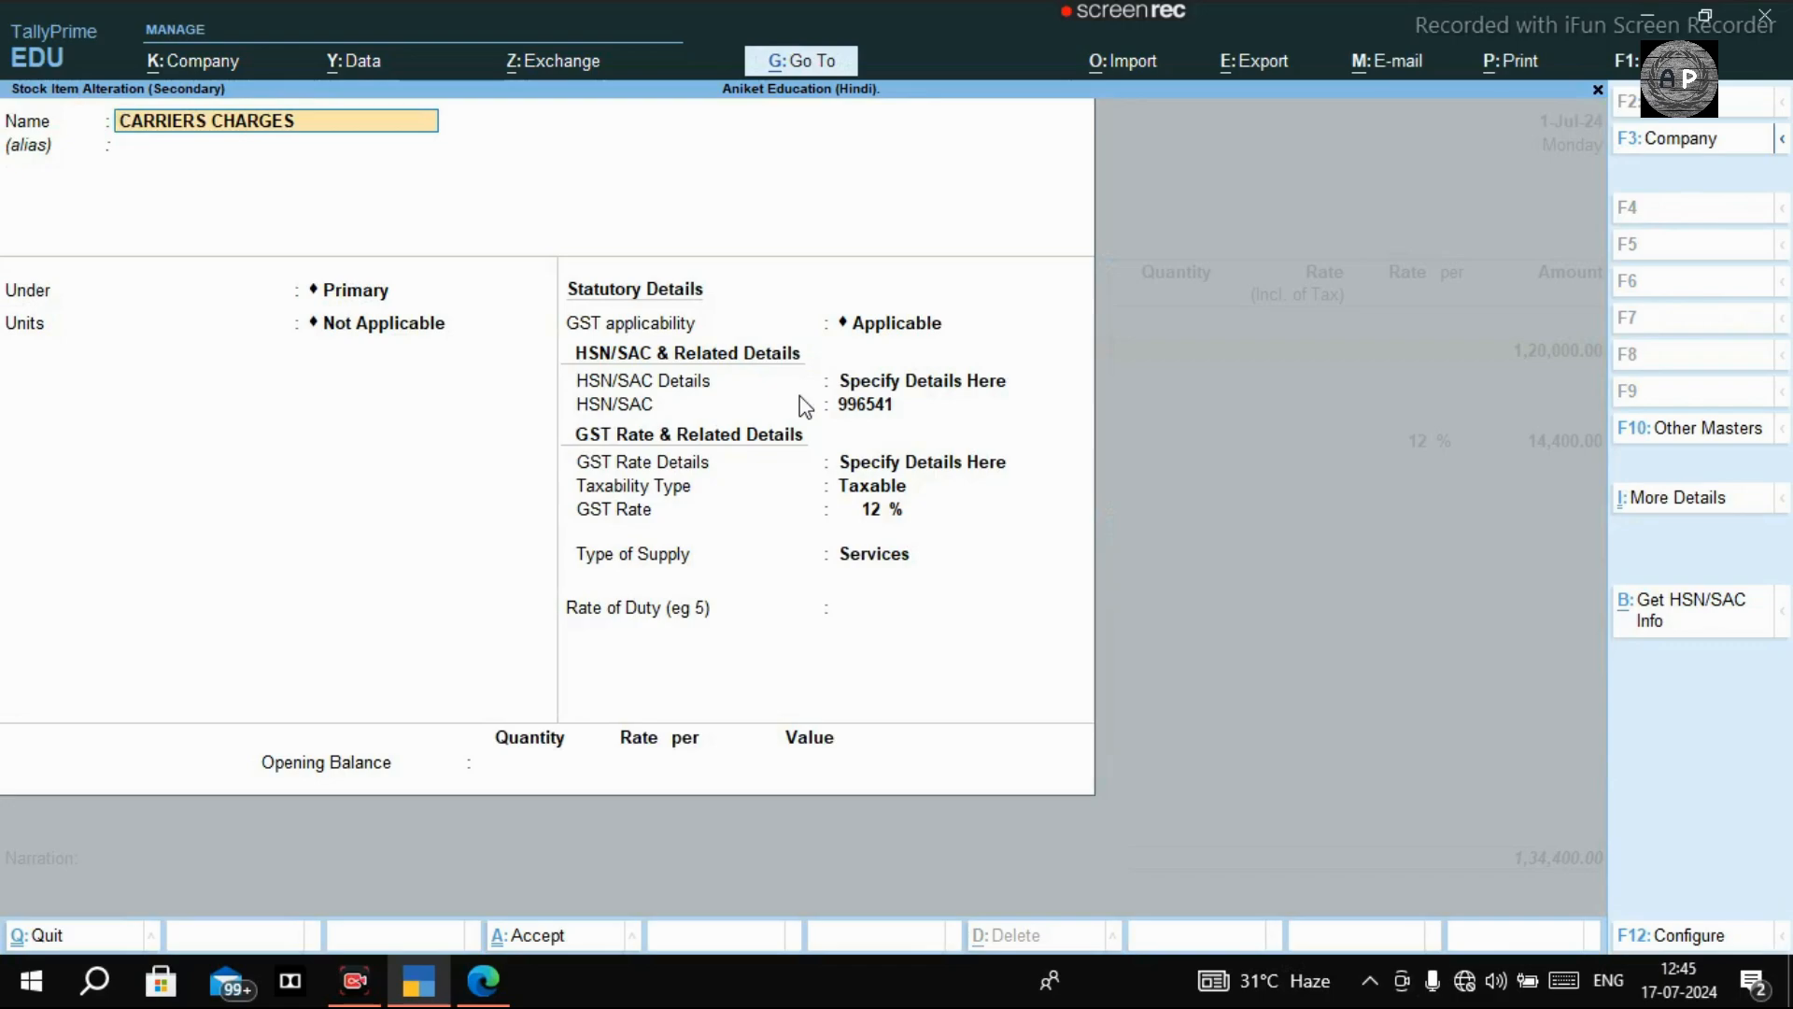
{"action": "key", "text": "Return"}
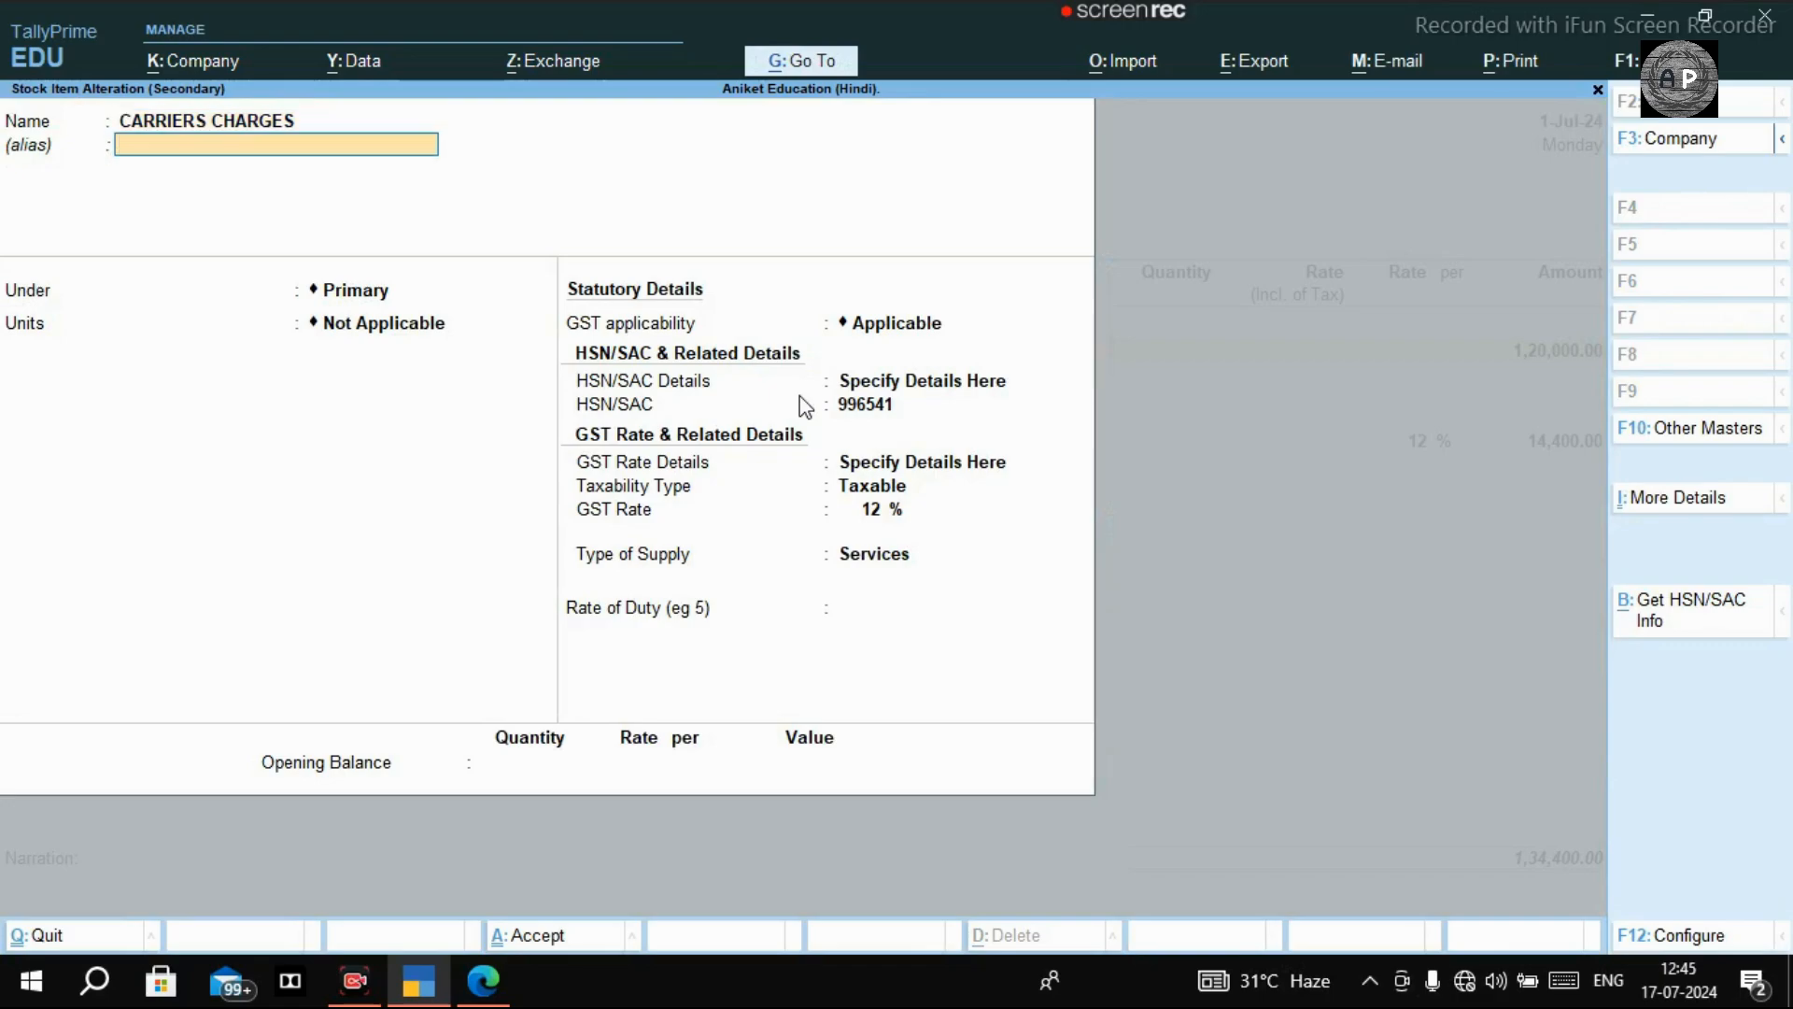
{"action": "key", "text": "Return"}
{"action": "key", "text": "Return"}
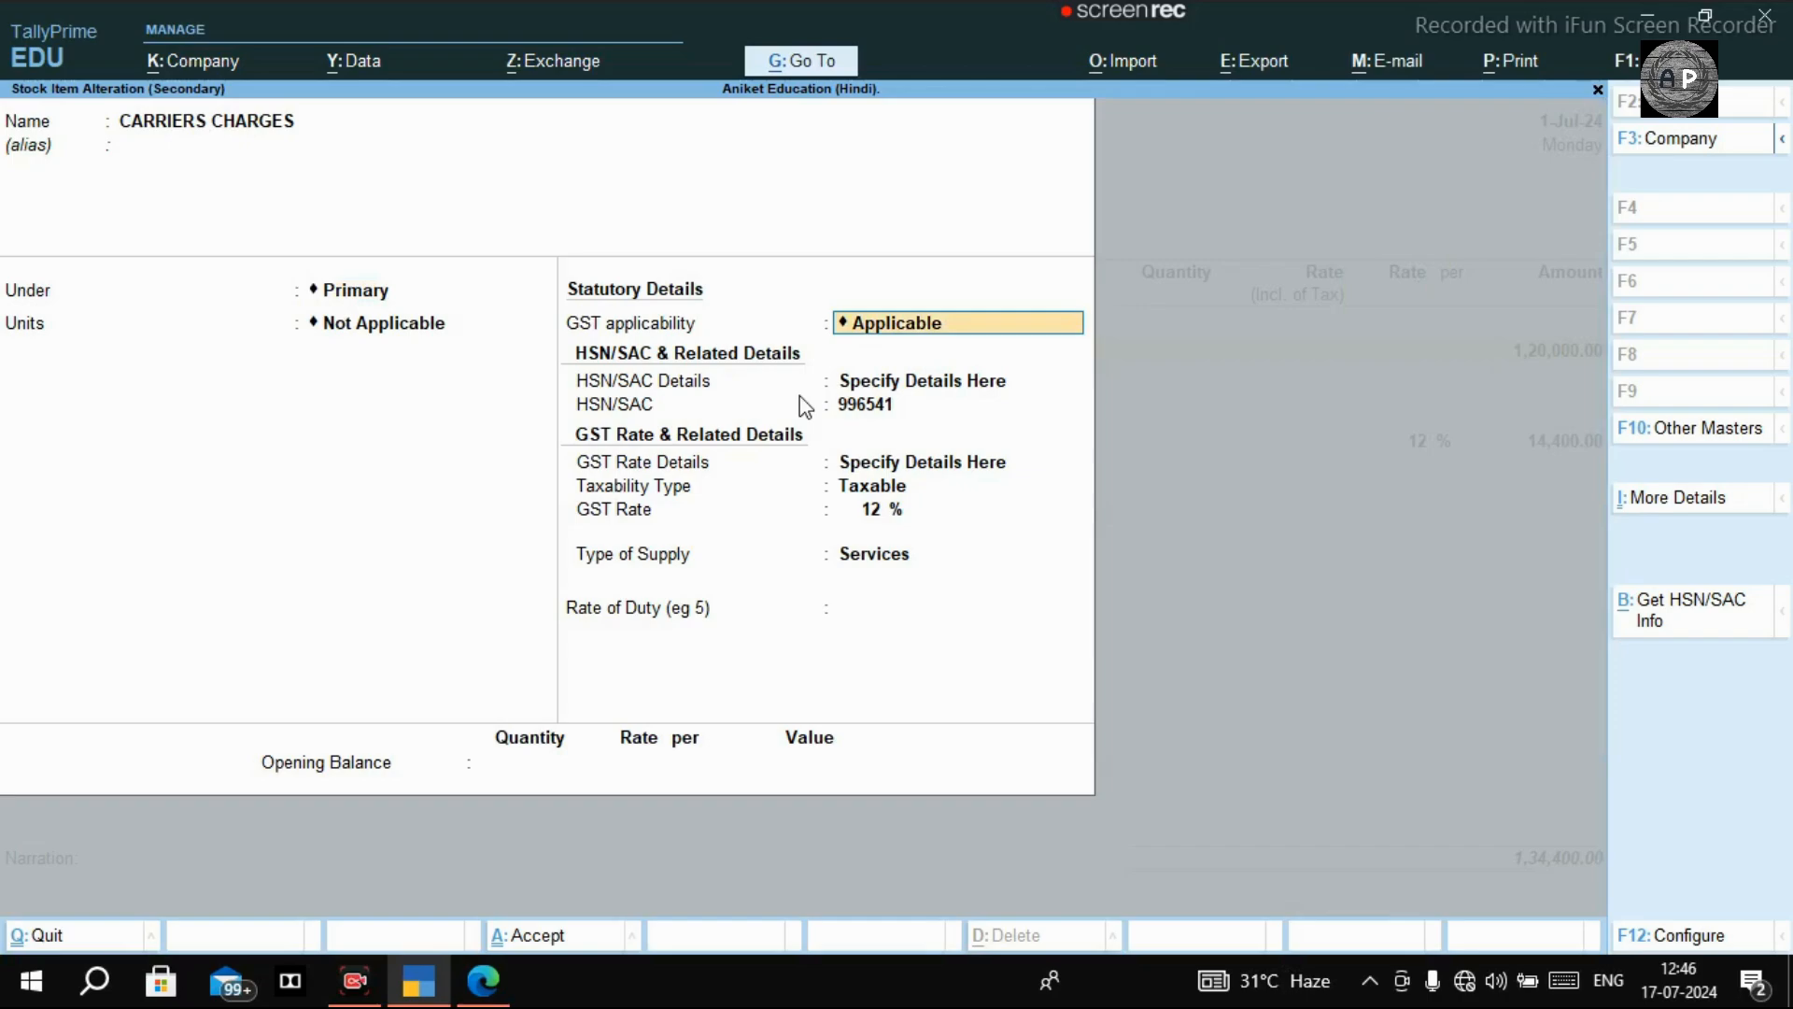
{"action": "key", "text": "BackSpace"}
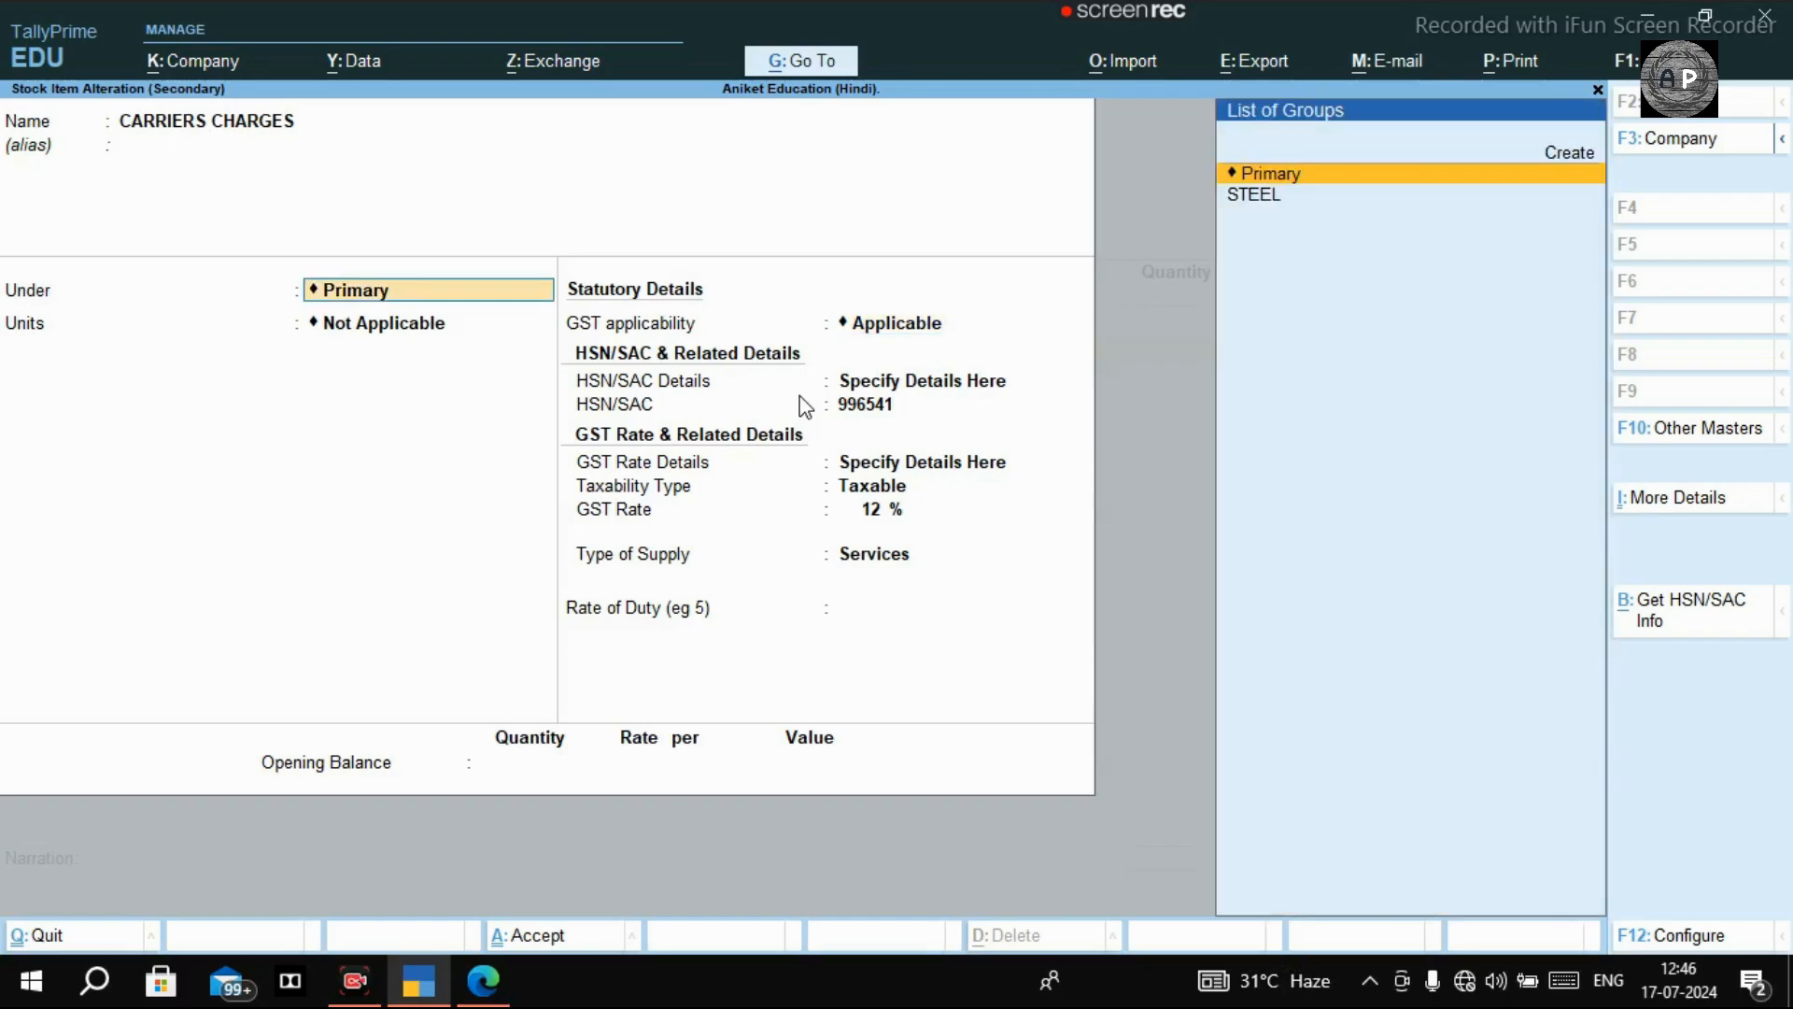
{"action": "key", "text": "Return"}
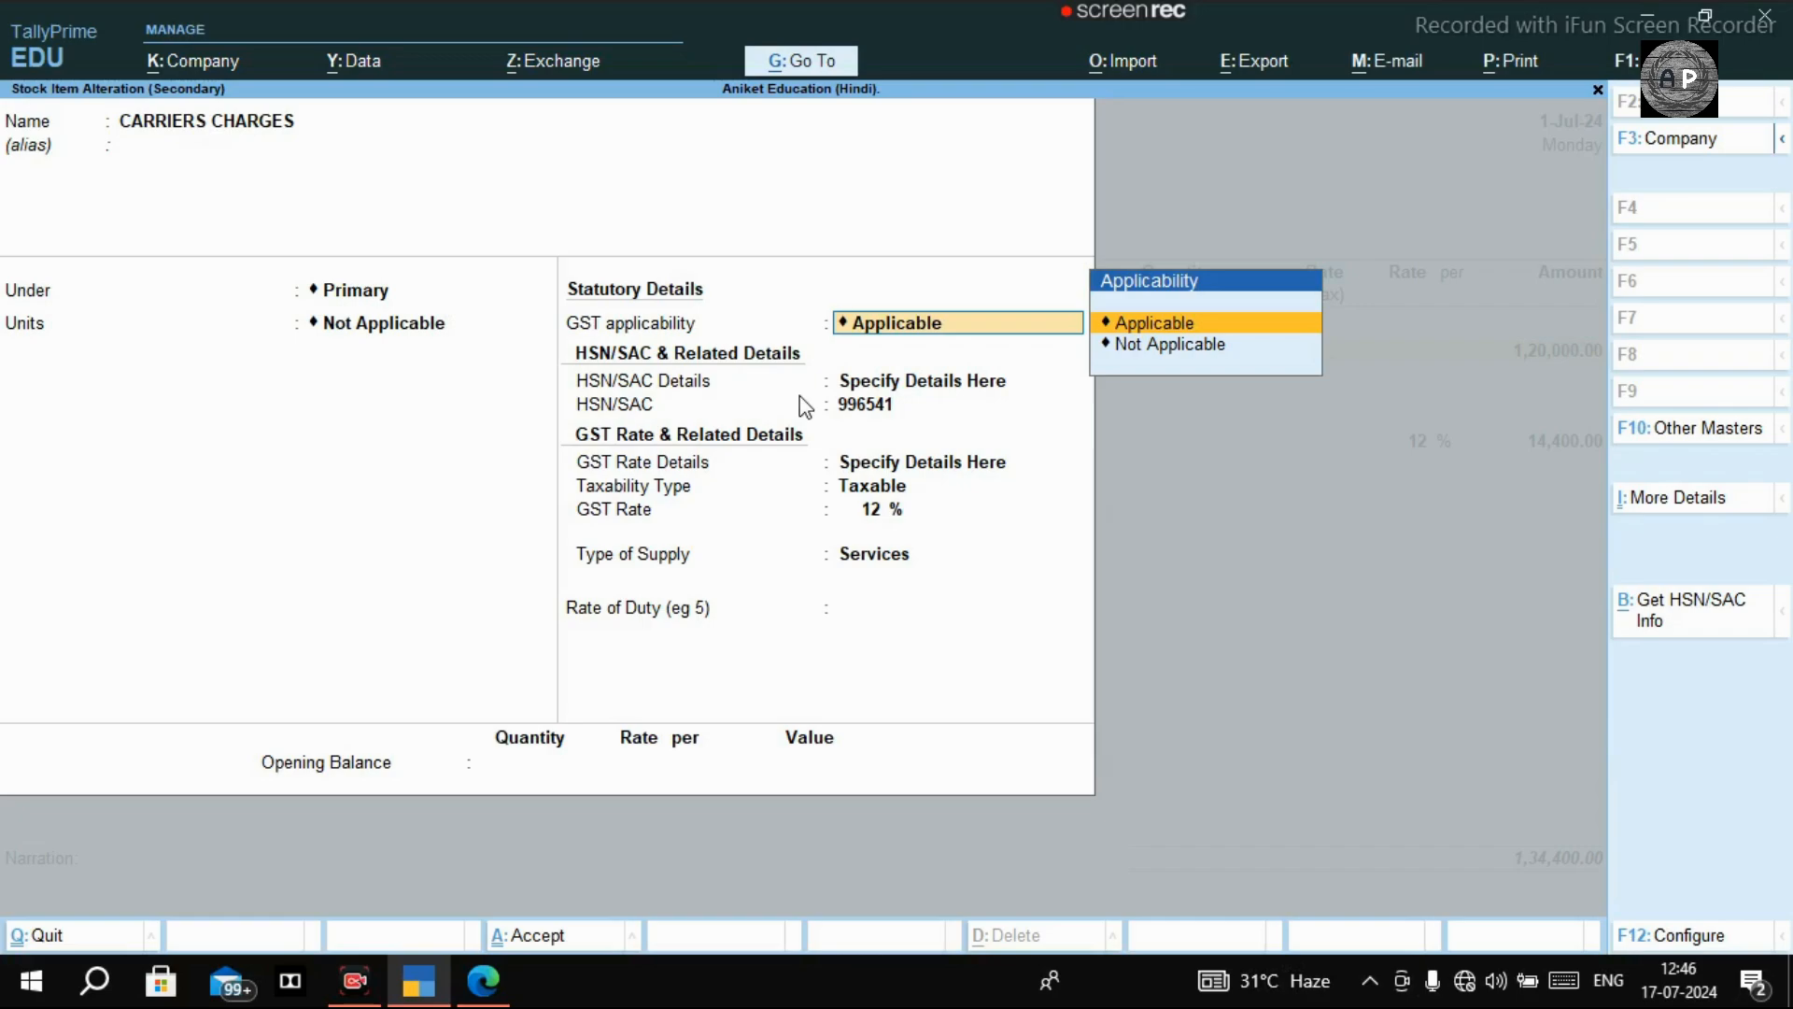
Step: Go through the CARRIERS CHARGES statutory details from GST applicability through HSN/SAC and GST rate to type of supply, and accept the stock item as is
{"action": "key", "text": "Return"}
{"action": "key", "text": "Return"}
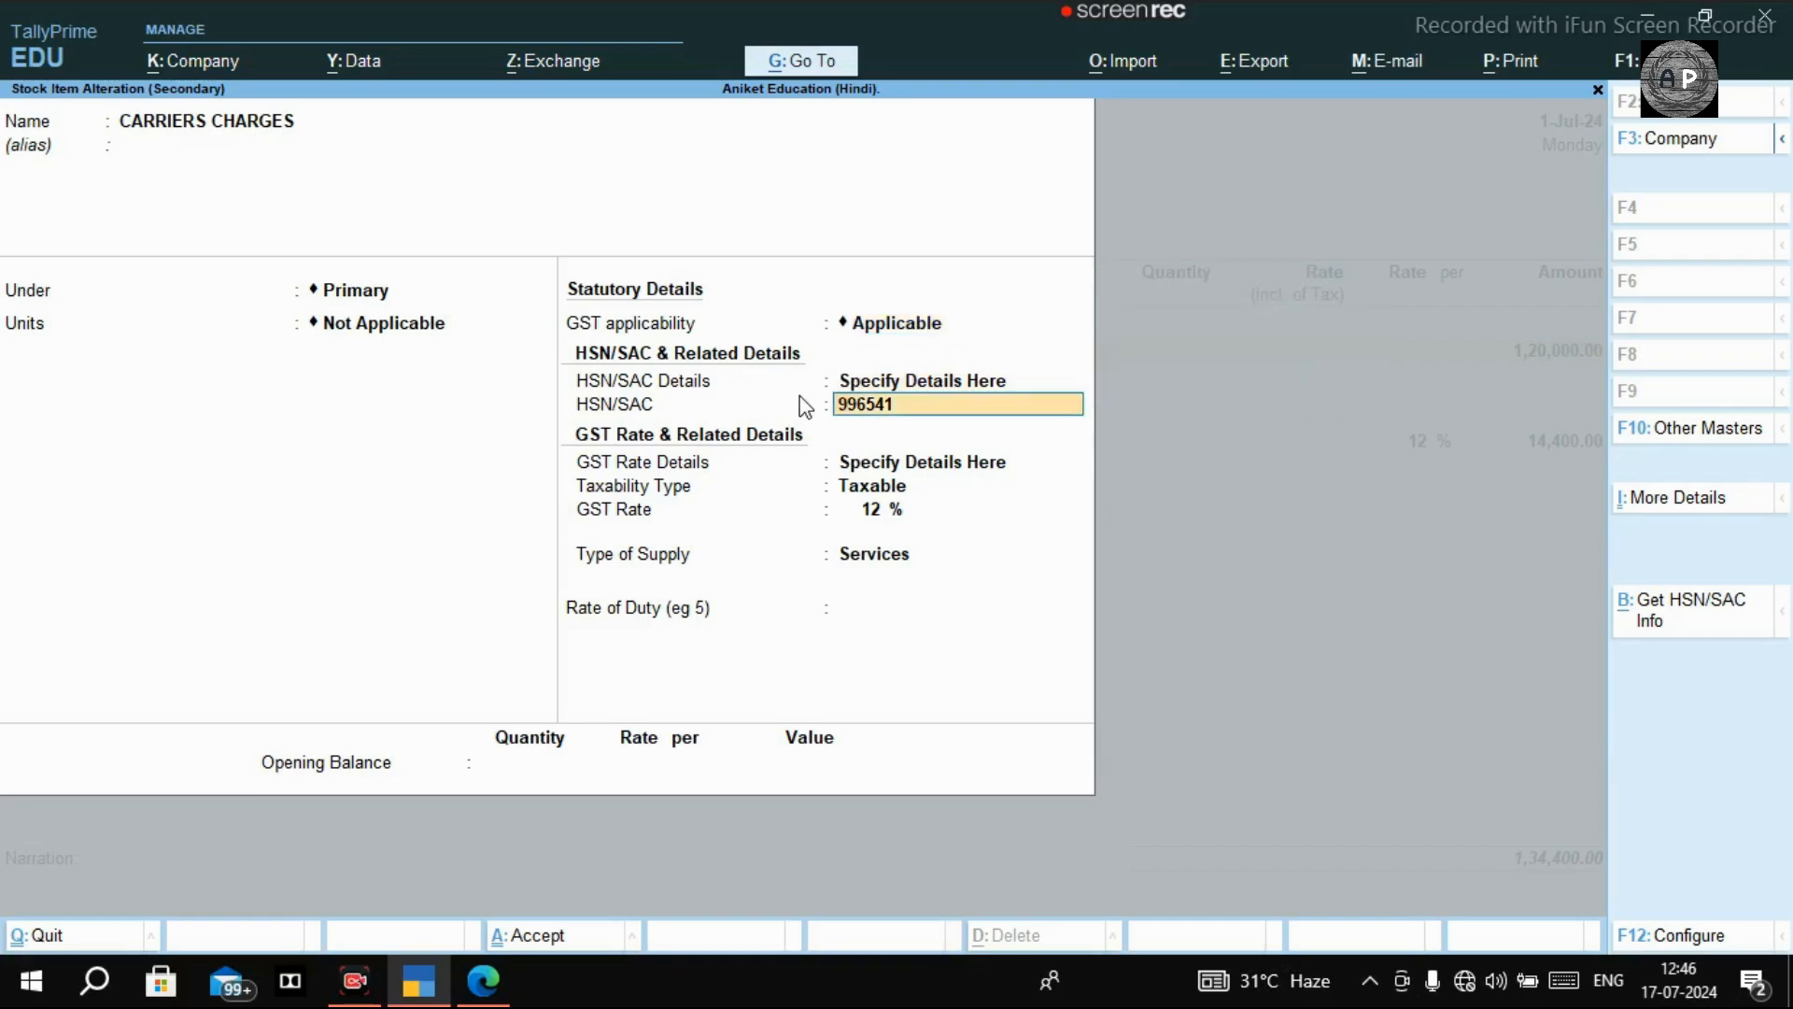
{"action": "key", "text": "Return"}
{"action": "key", "text": "Return"}
{"action": "key", "text": "Return"}
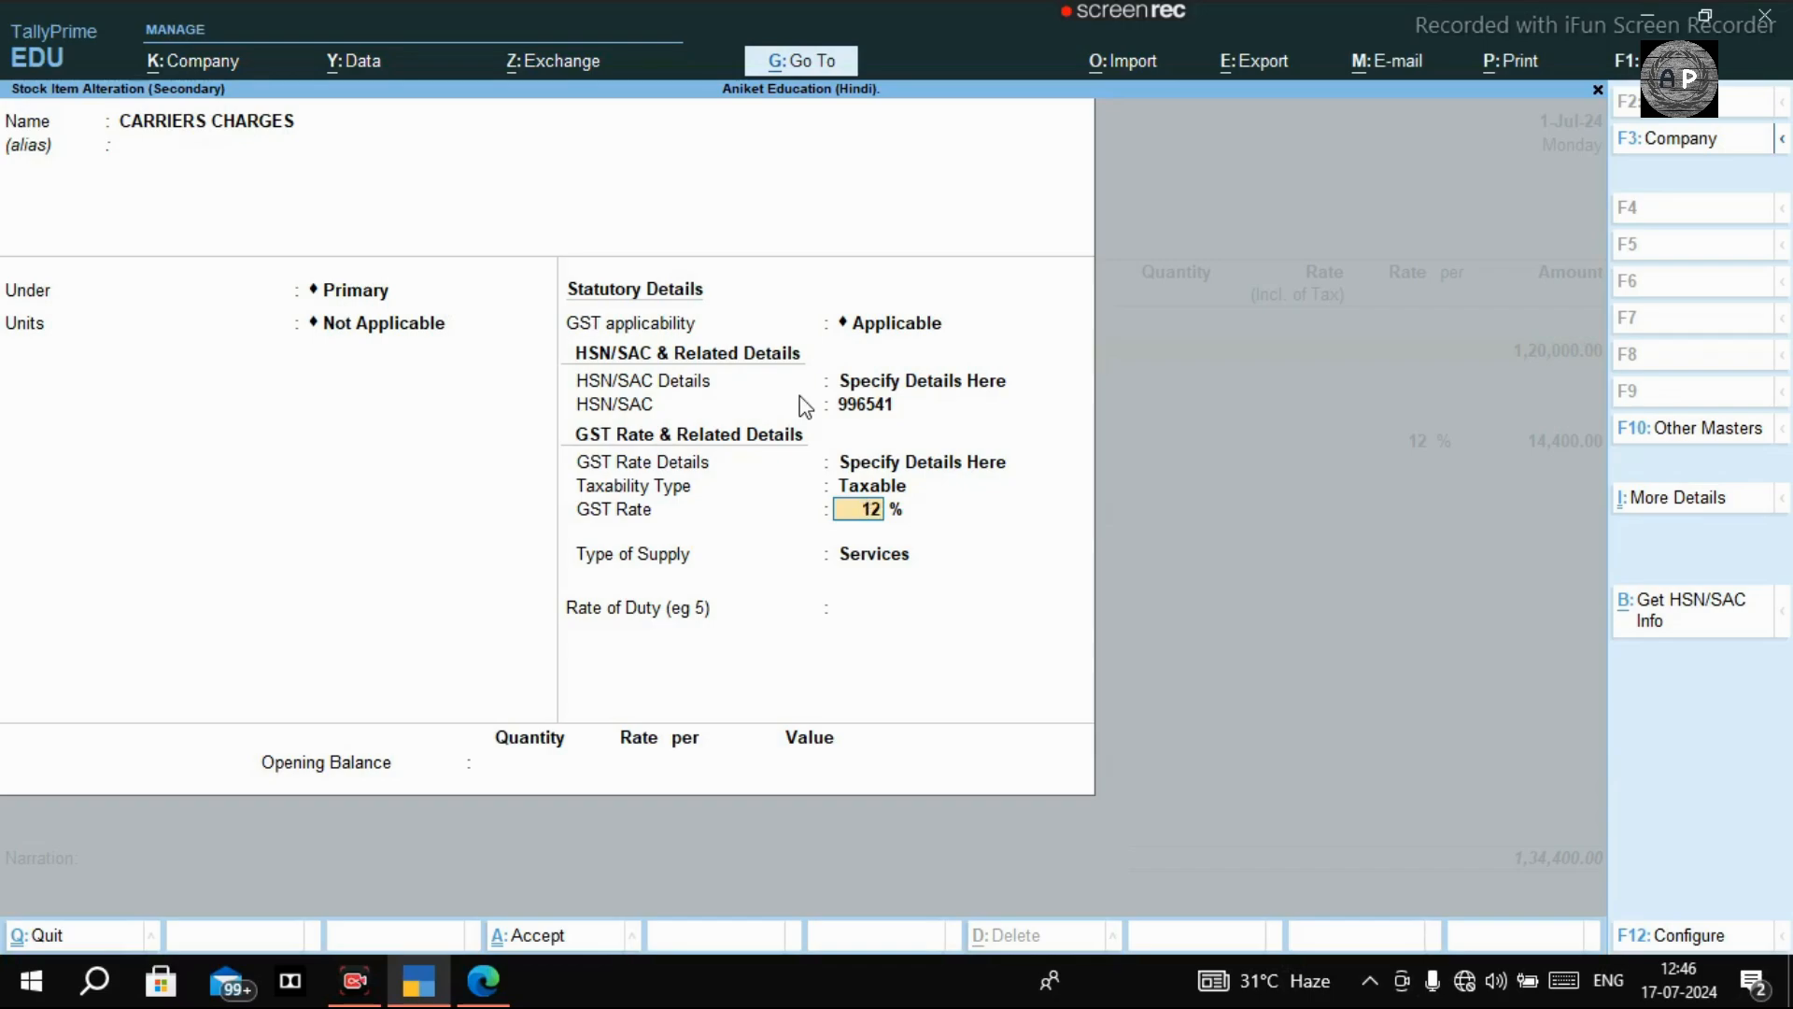
{"action": "key", "text": "ctrl"}
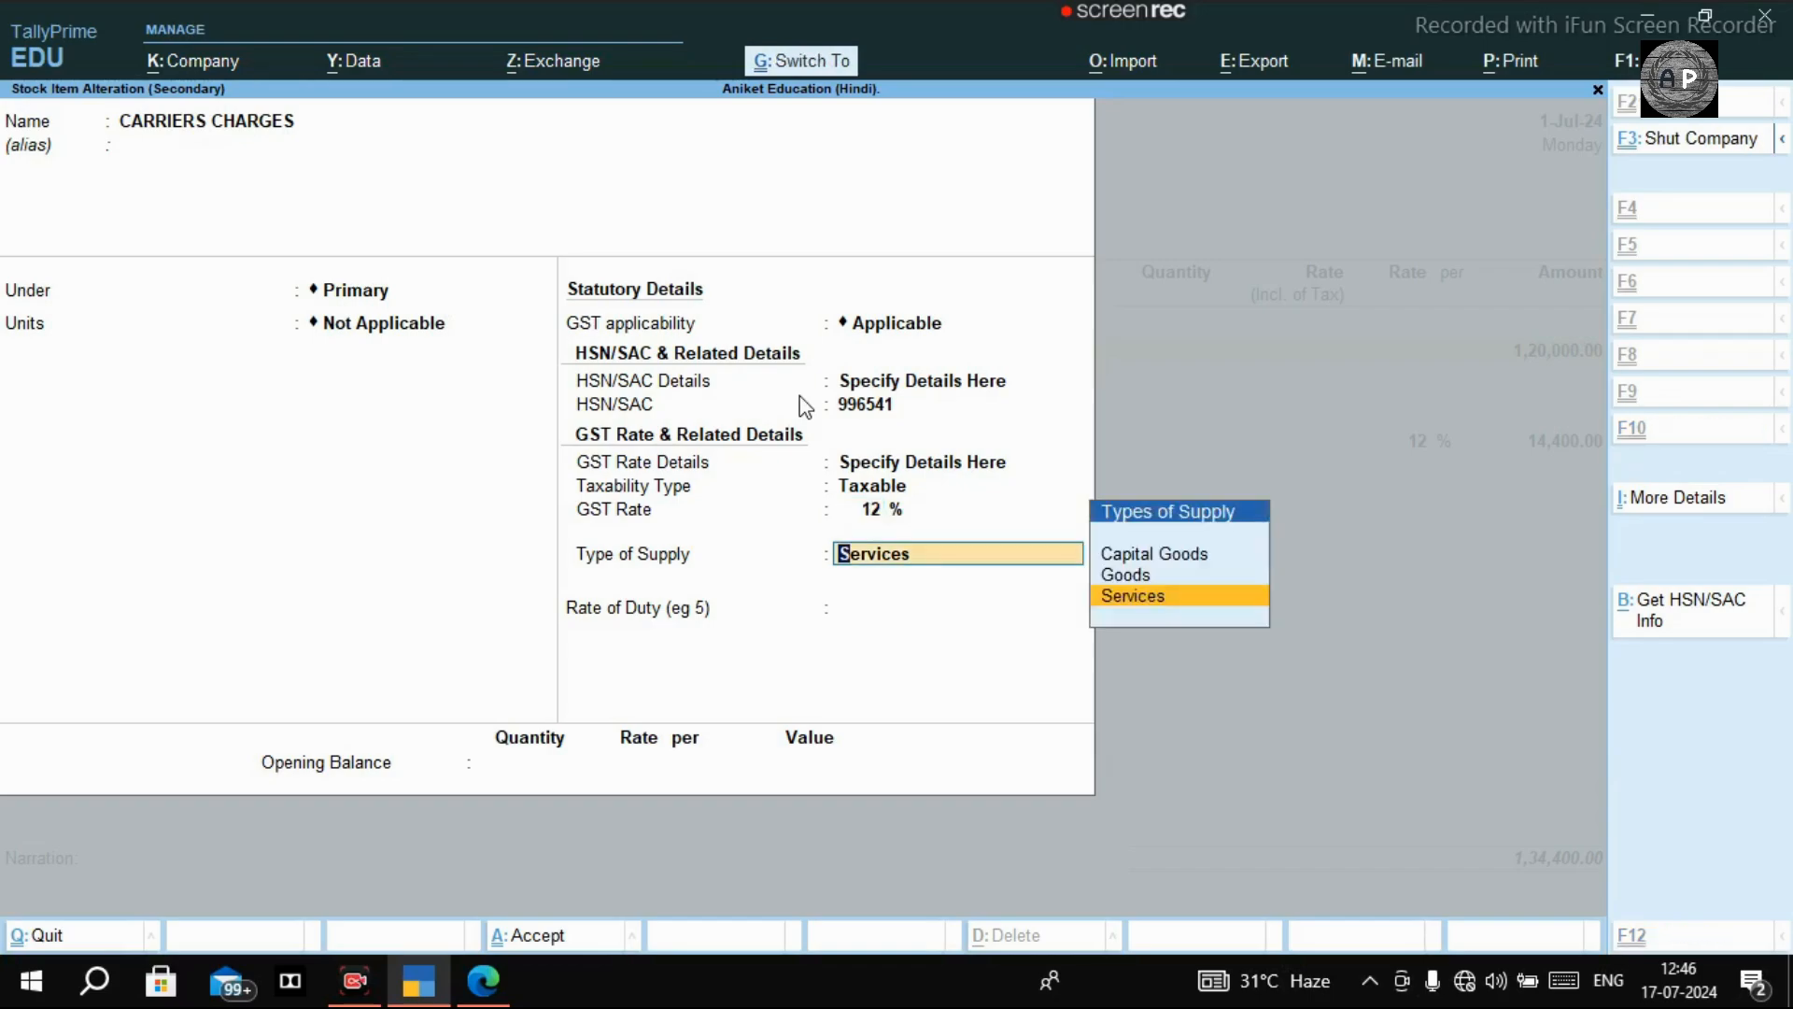
{"action": "key", "text": "ctrl+a"}
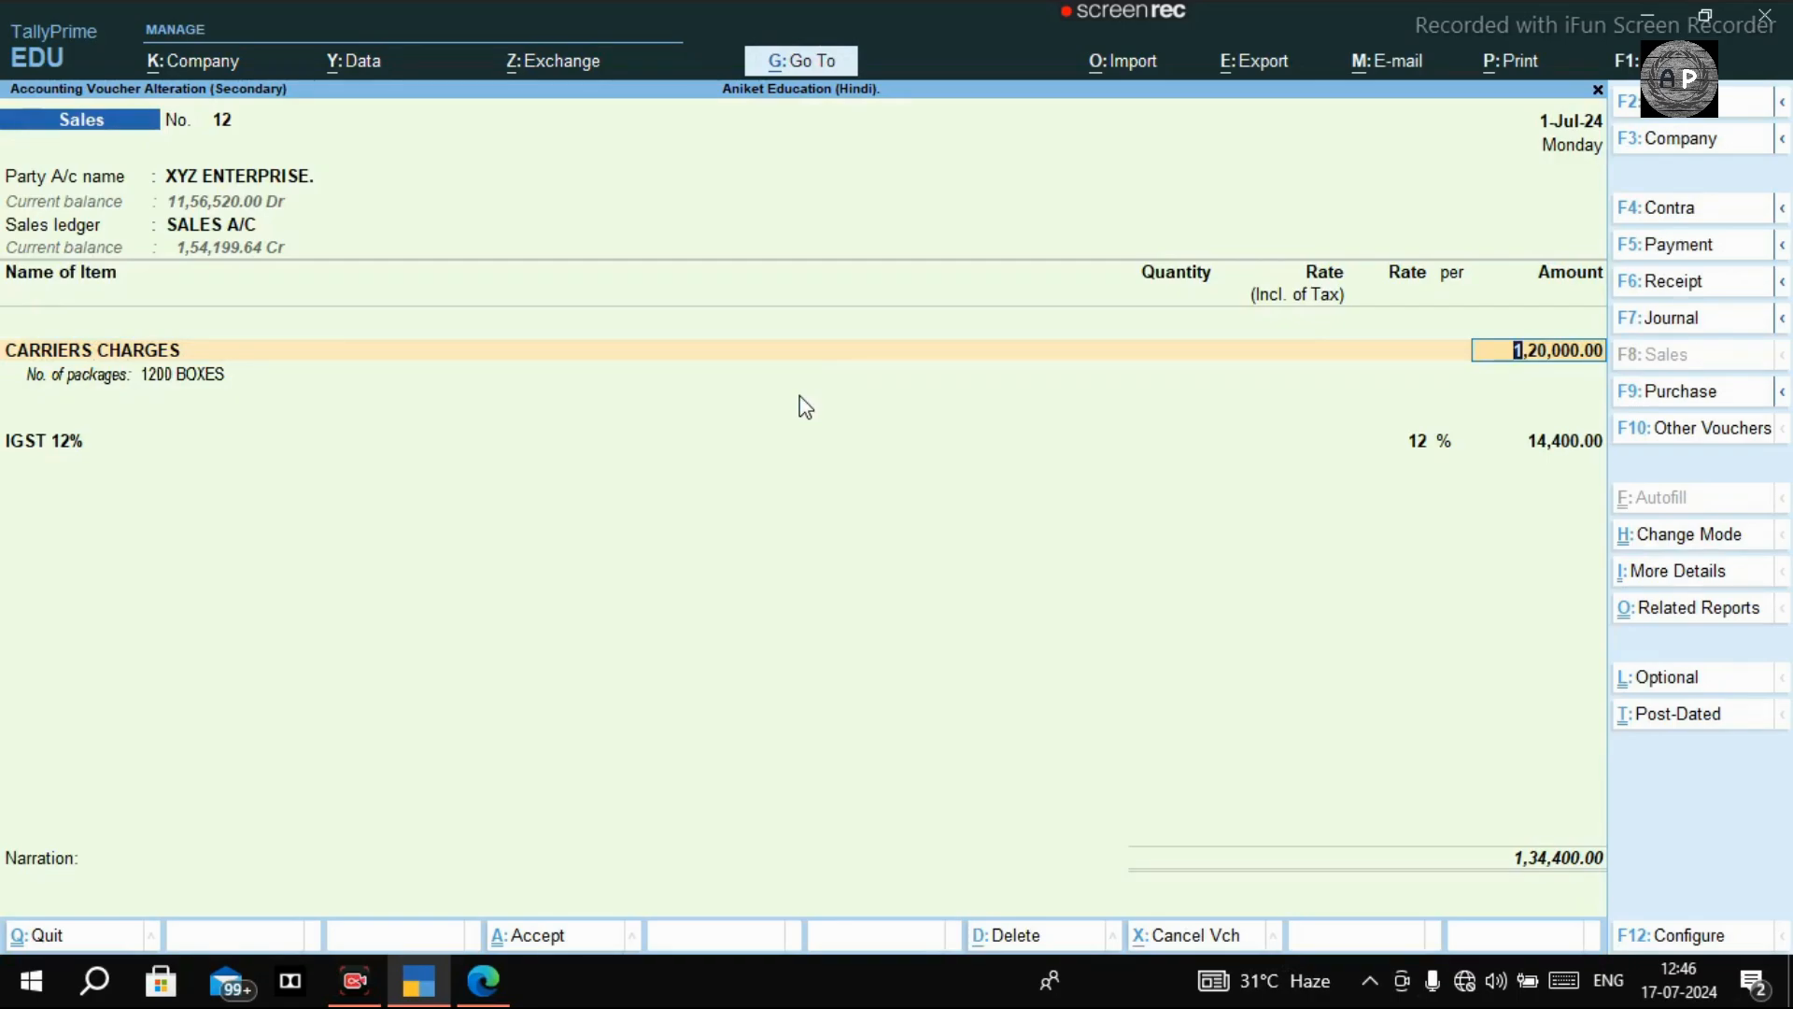
Step: Accept the CARRIERS CHARGES amount with GST and HSN/SAC details as per Masters/Company, and keep 1200 BOXES as the number of packages
{"action": "key", "text": "Return"}
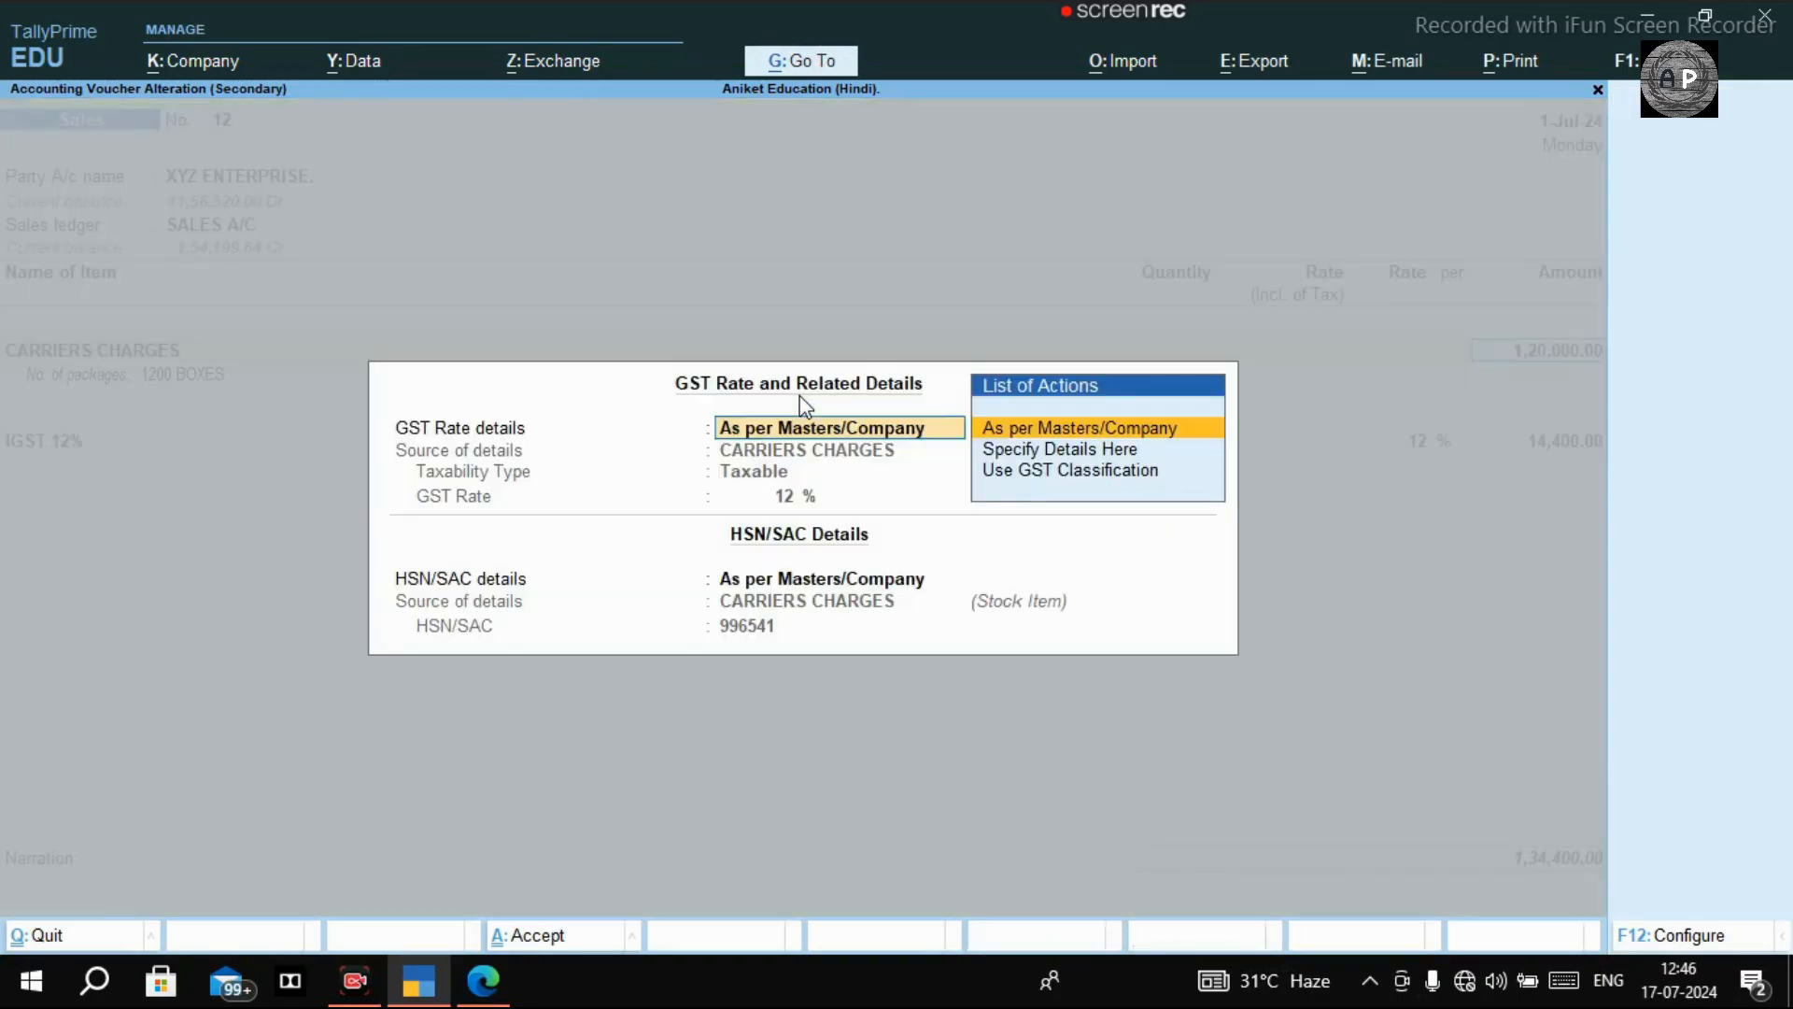
{"action": "key", "text": "Return"}
{"action": "key", "text": "Return"}
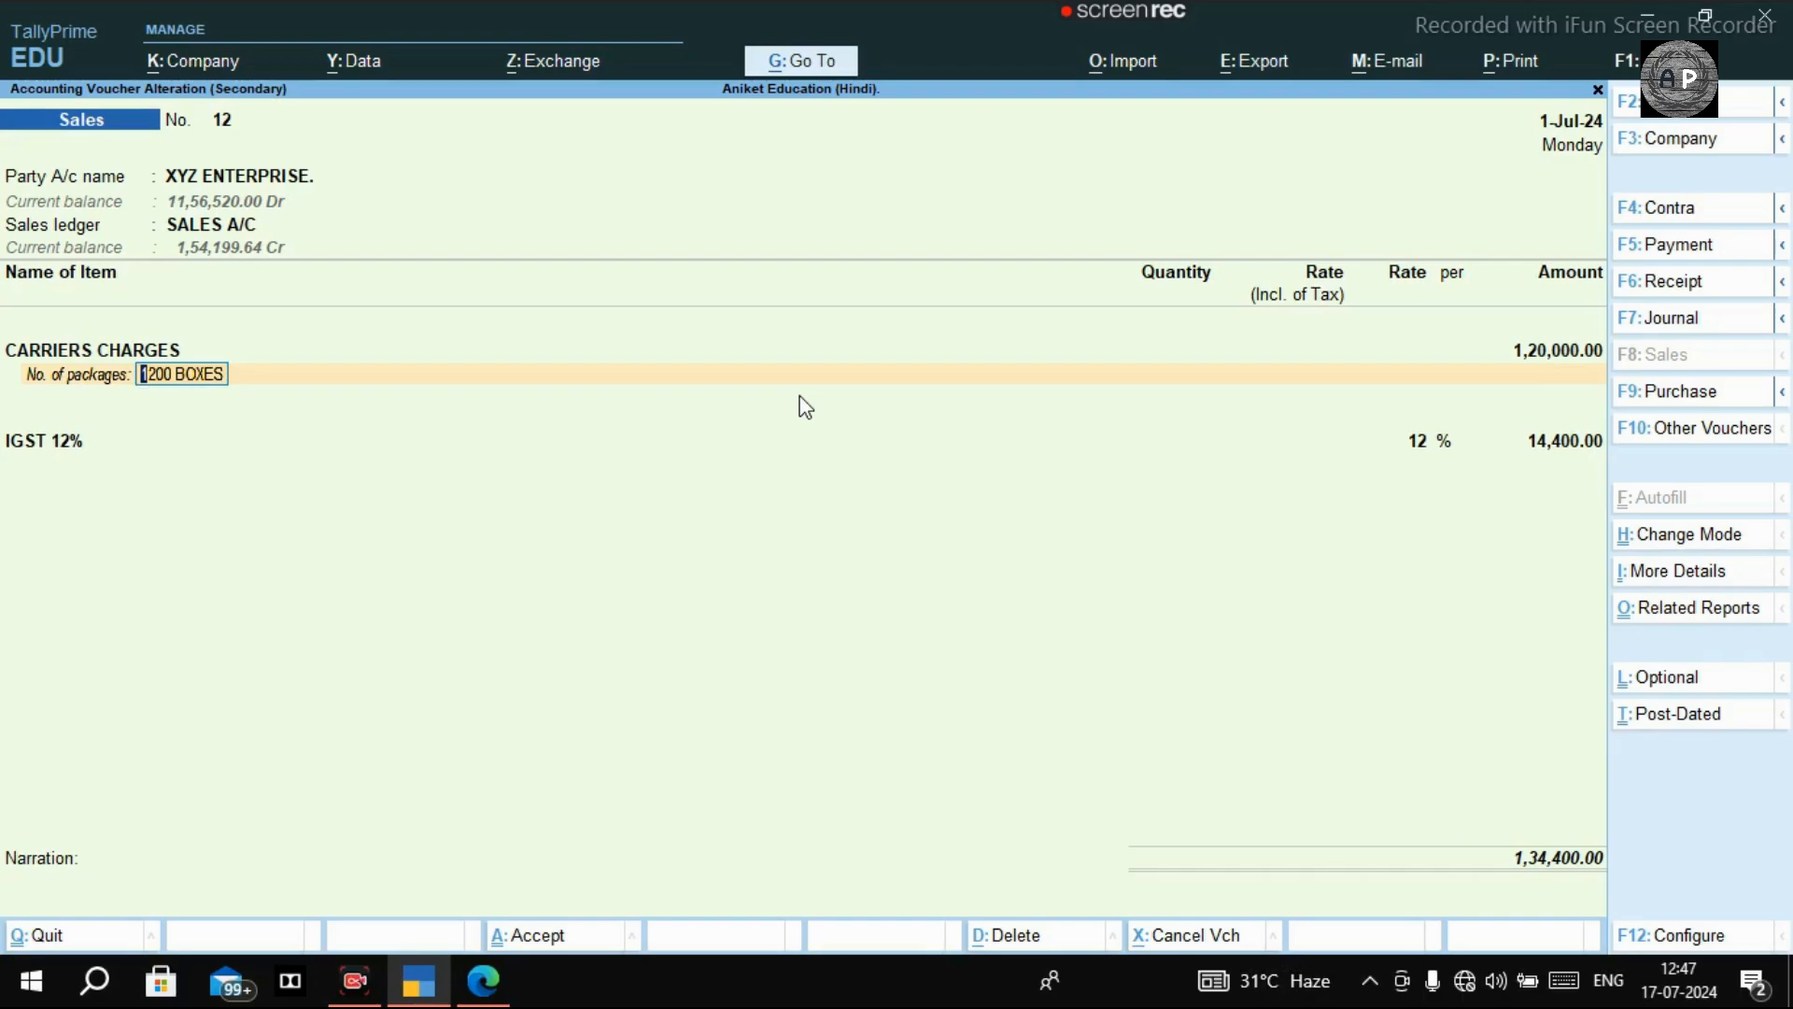
{"action": "key", "text": "Return"}
{"action": "key", "text": "Return"}
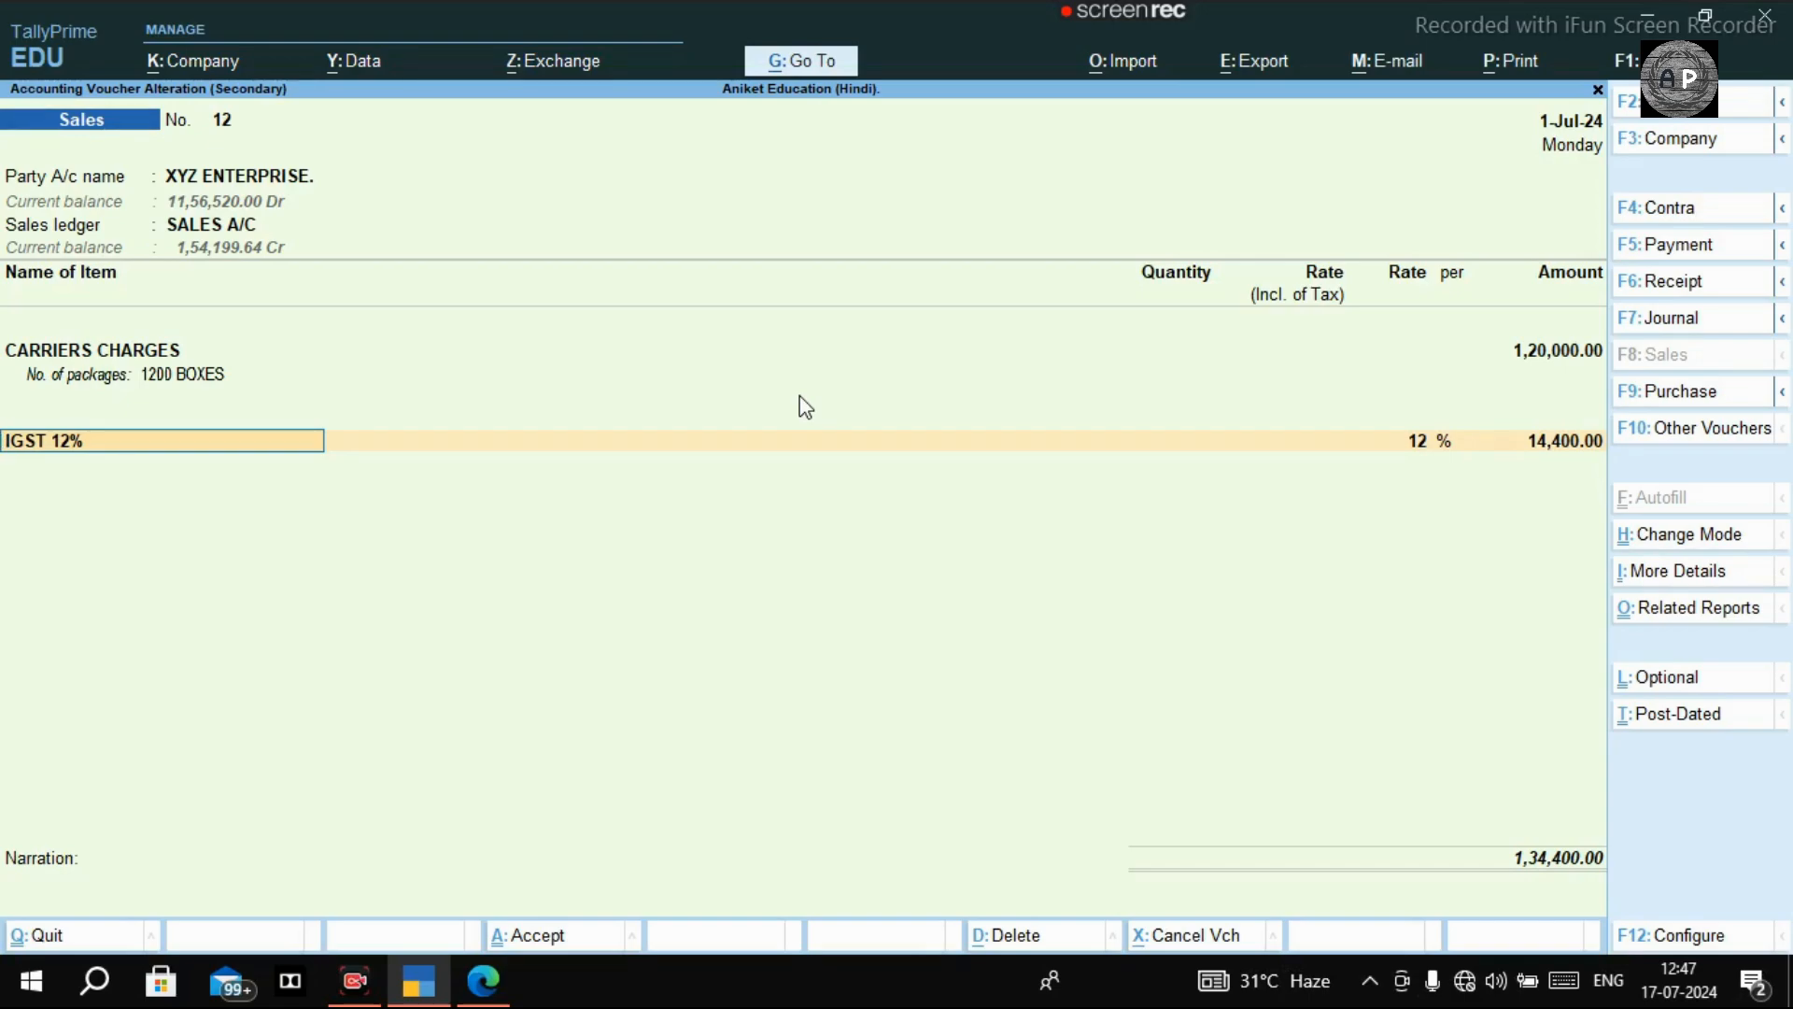
Step: Keep the IGST 12% ledger line and accept sales voucher No. 12 for saving
{"action": "key", "text": "Return"}
{"action": "key", "text": "Return"}
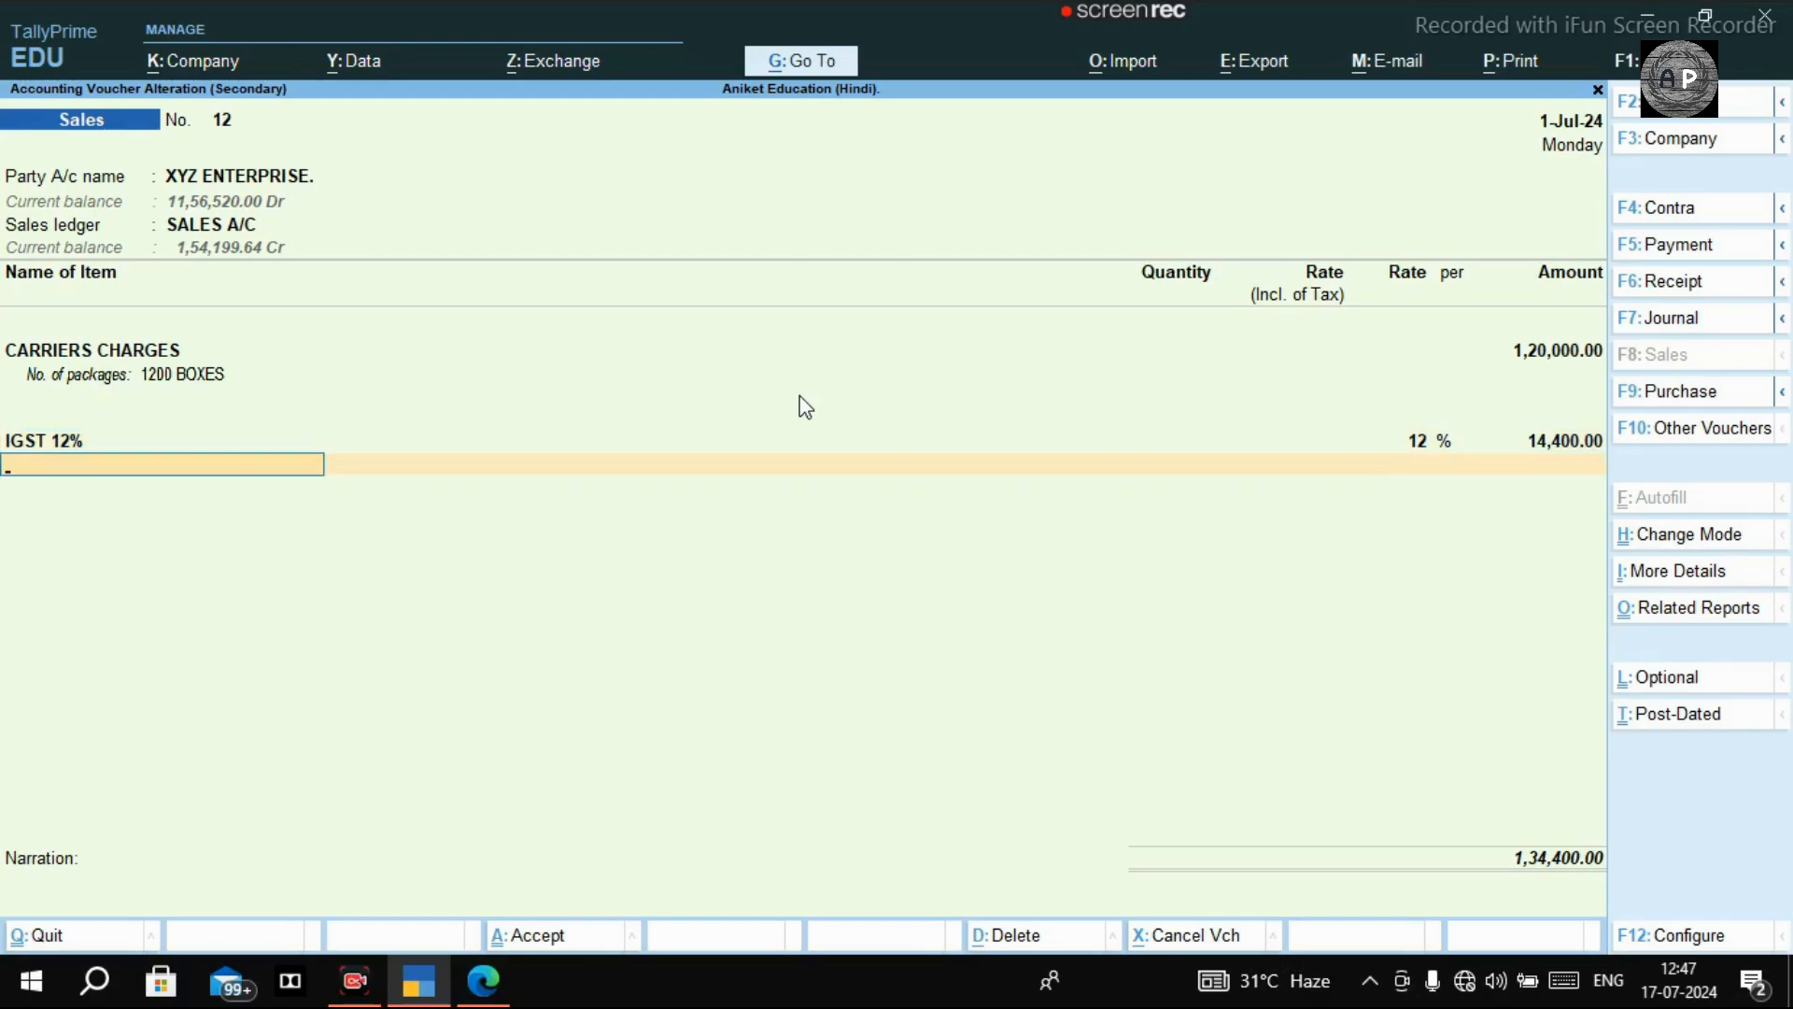
{"action": "key", "text": "ctrl"}
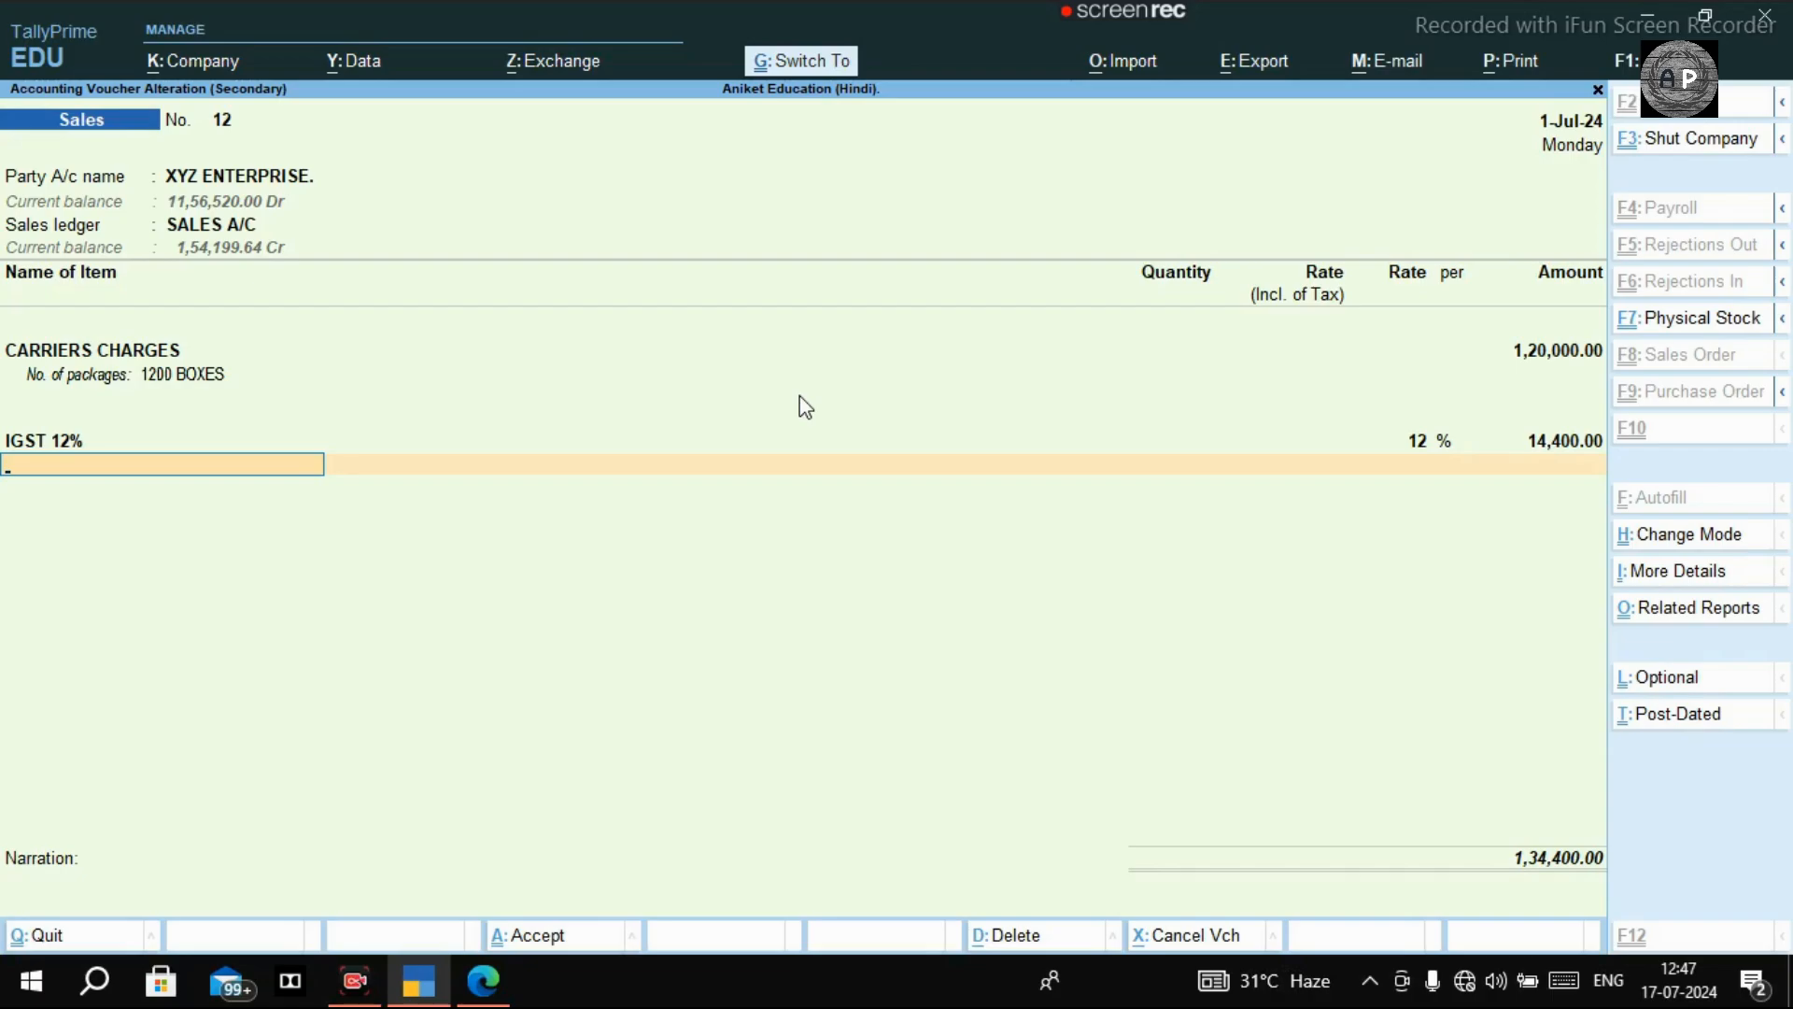
{"action": "key", "text": "ctrl+a"}
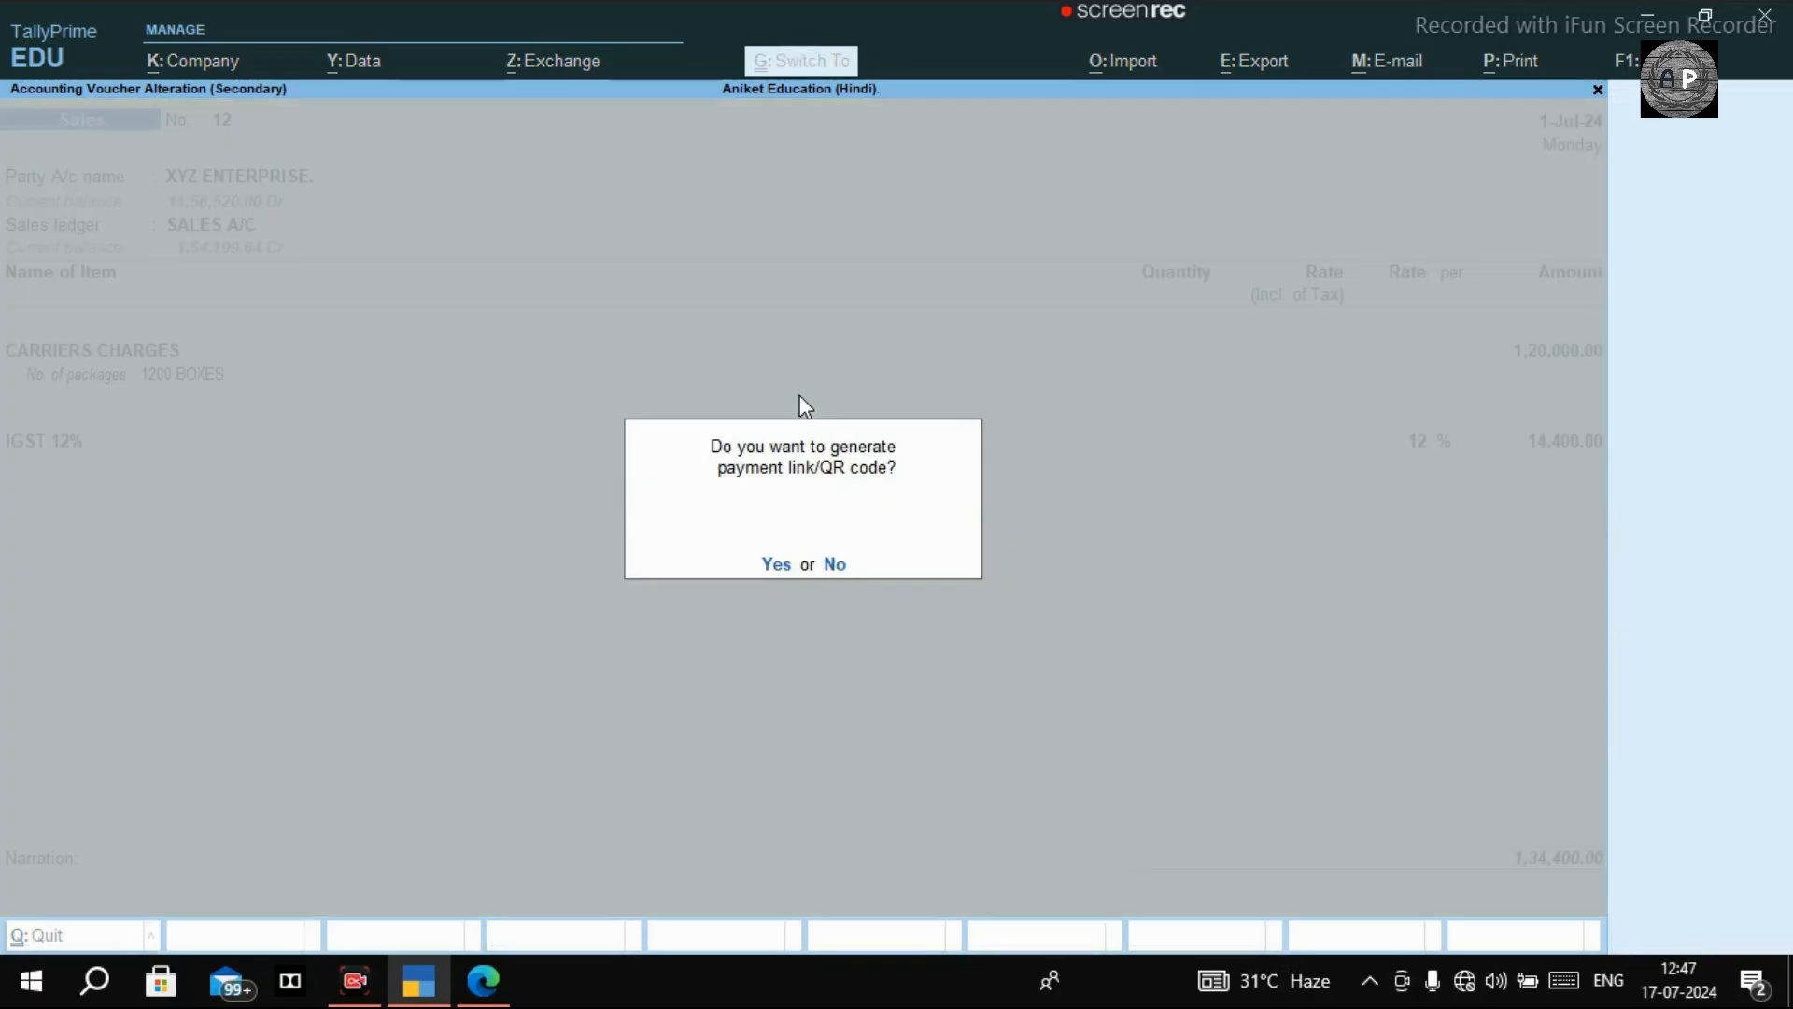